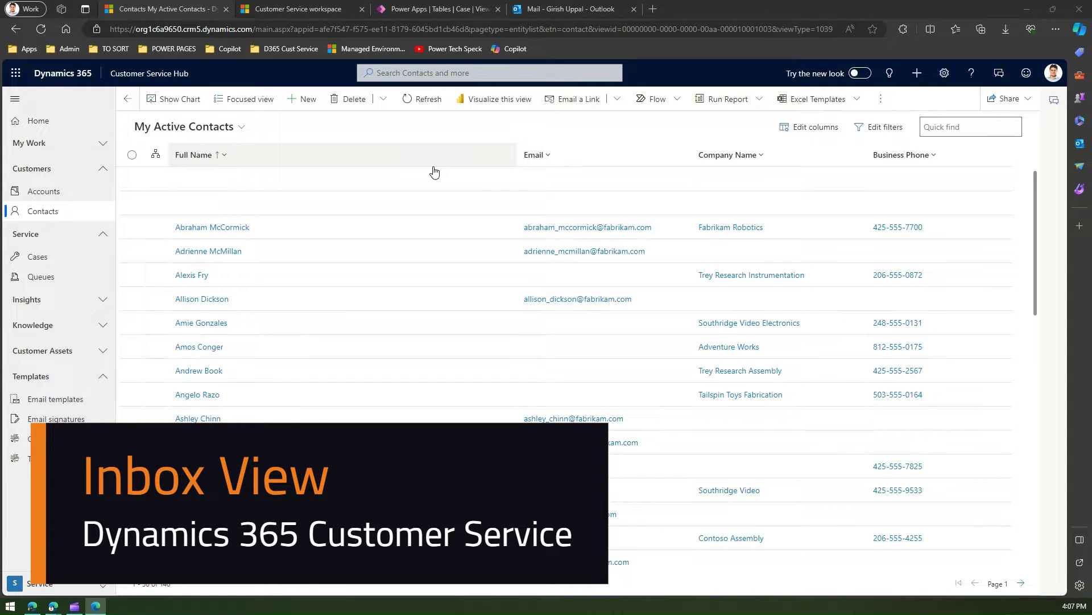
# Step: Switch to Outlook and open the Power Platform Quiz response email, followed by the Near Capacity alerts email
pyautogui.click(552, 10)
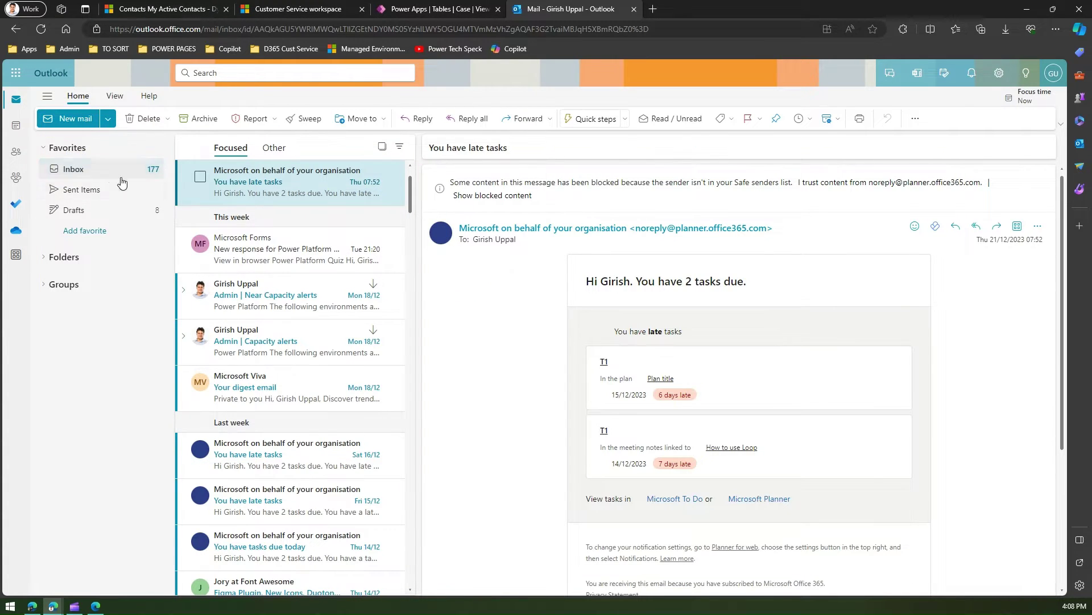
pyautogui.click(236, 249)
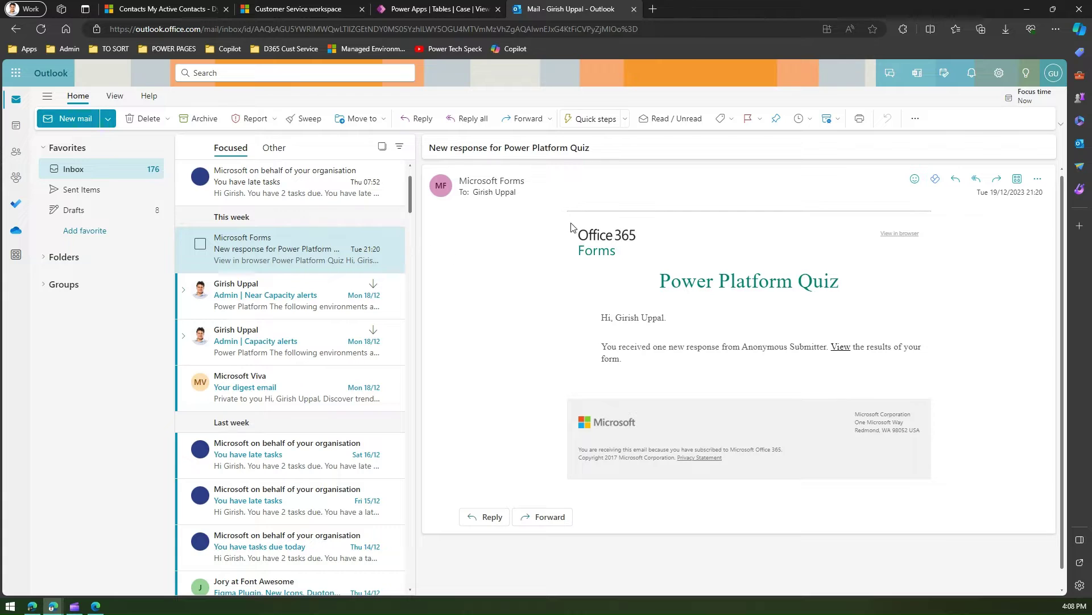
pyautogui.click(250, 300)
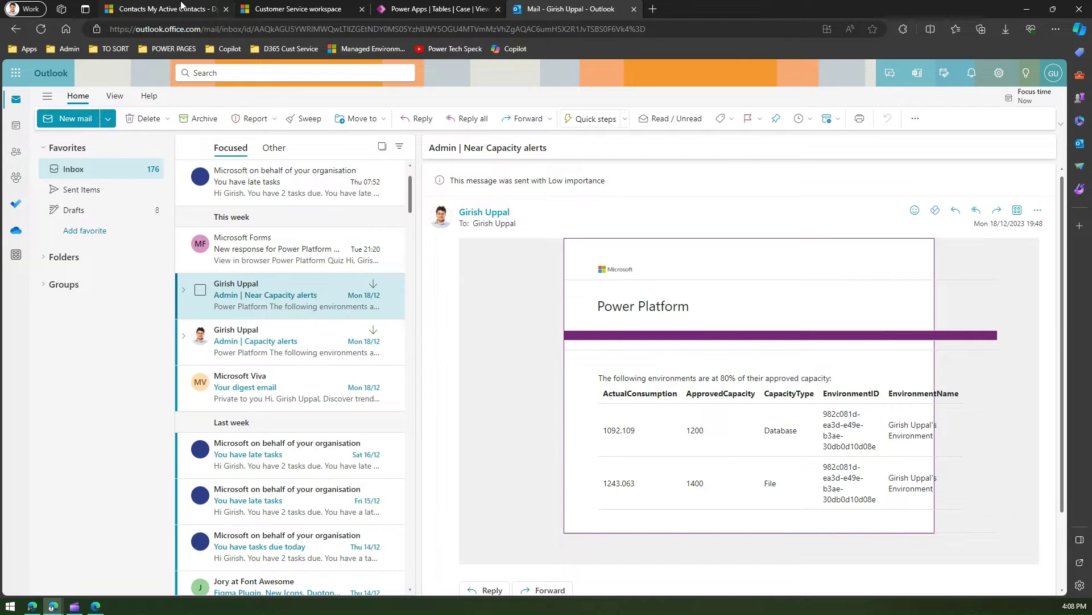
# Step: Switch to Customer Service Hub, open the Southridge Video Electronics contact from My Active Contacts, and show its record set
pyautogui.click(181, 9)
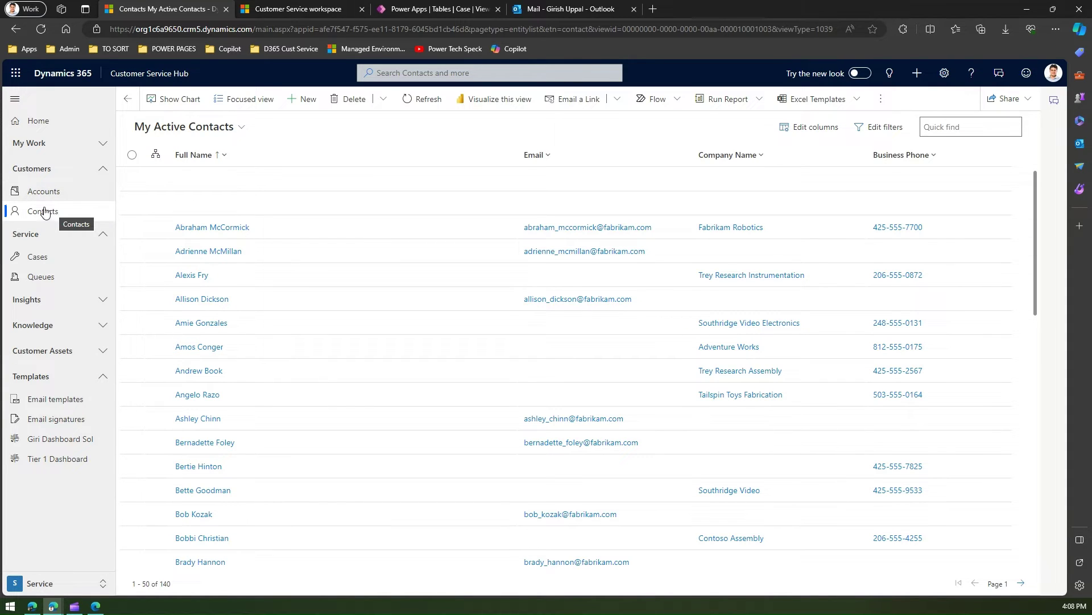
pyautogui.click(202, 323)
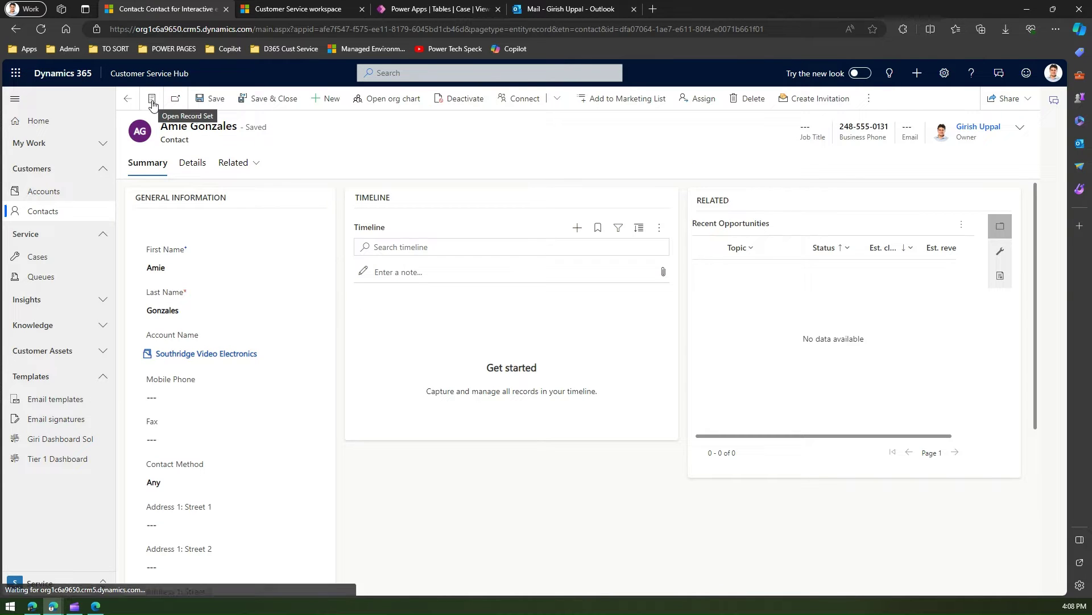
pyautogui.click(151, 100)
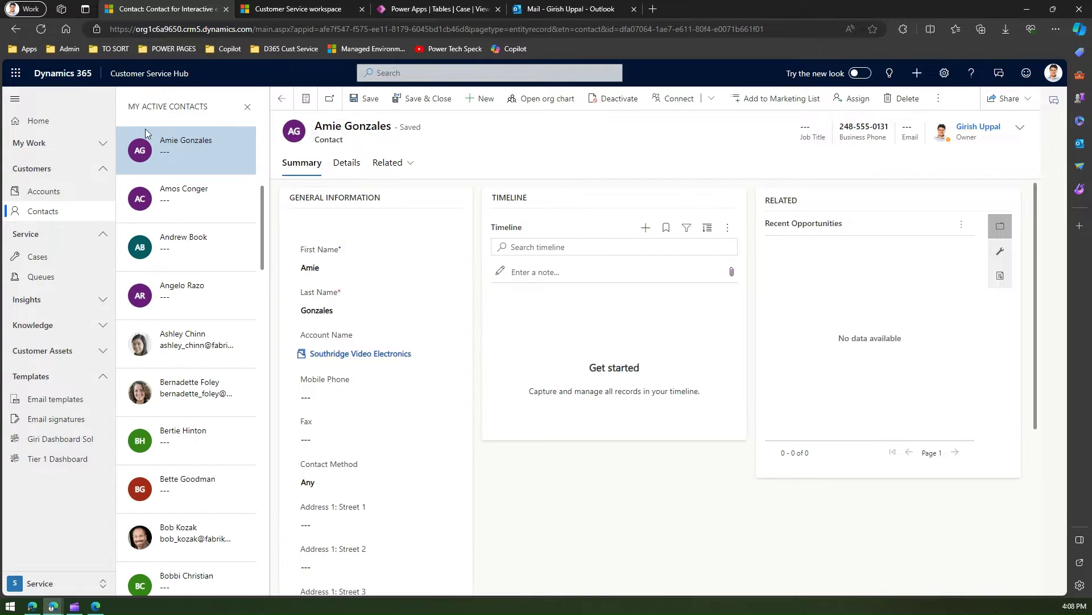
# Step: Open three other contacts one after another from near the end of the My Active Contacts record set
pyautogui.moveTo(262, 235); pyautogui.dragTo(276, 551)
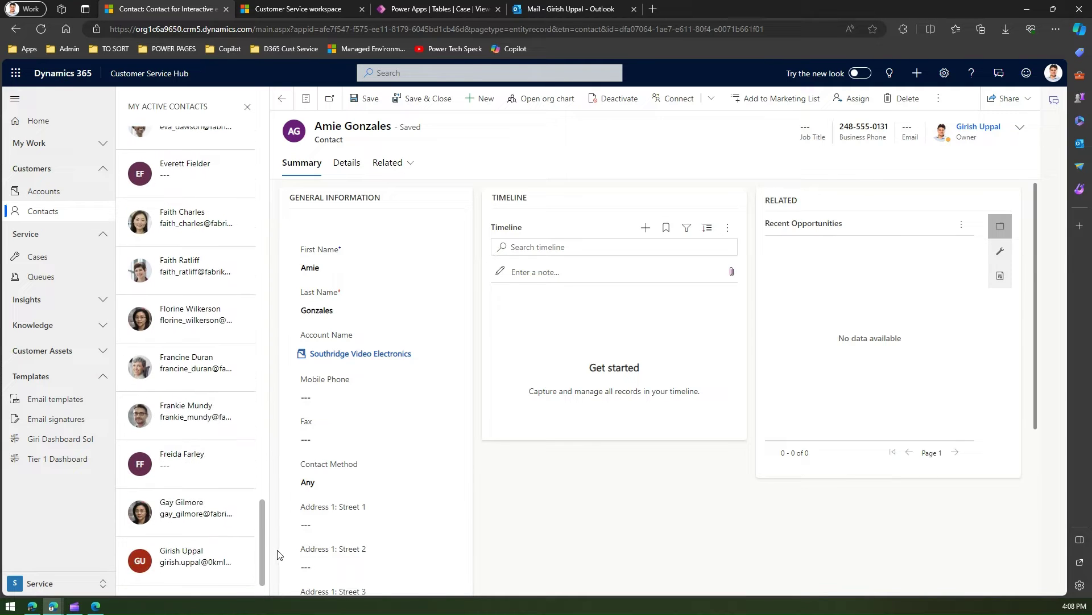
pyautogui.click(180, 520)
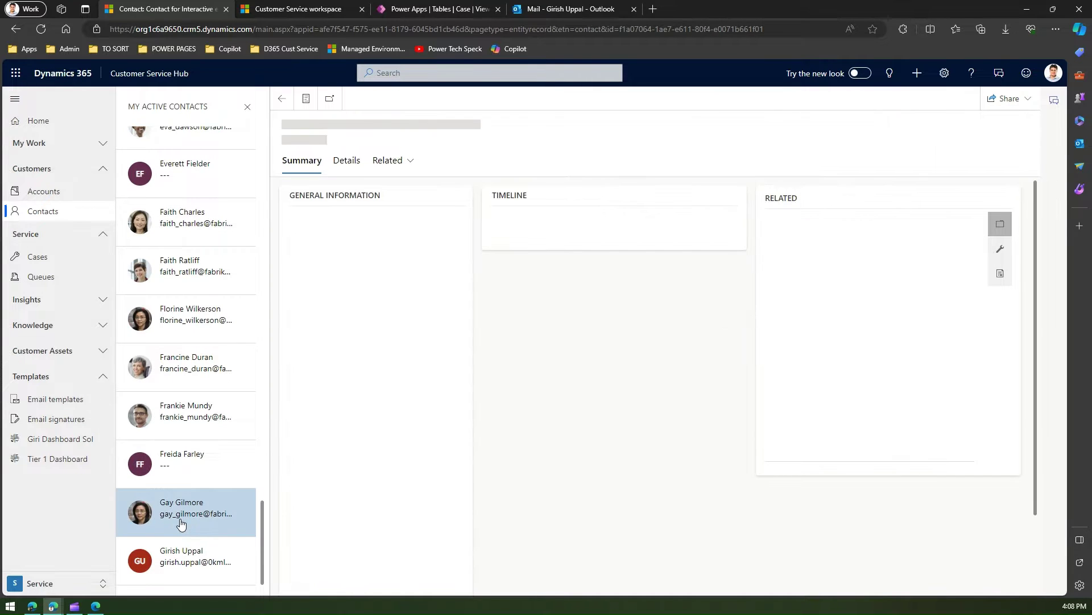
pyautogui.click(178, 370)
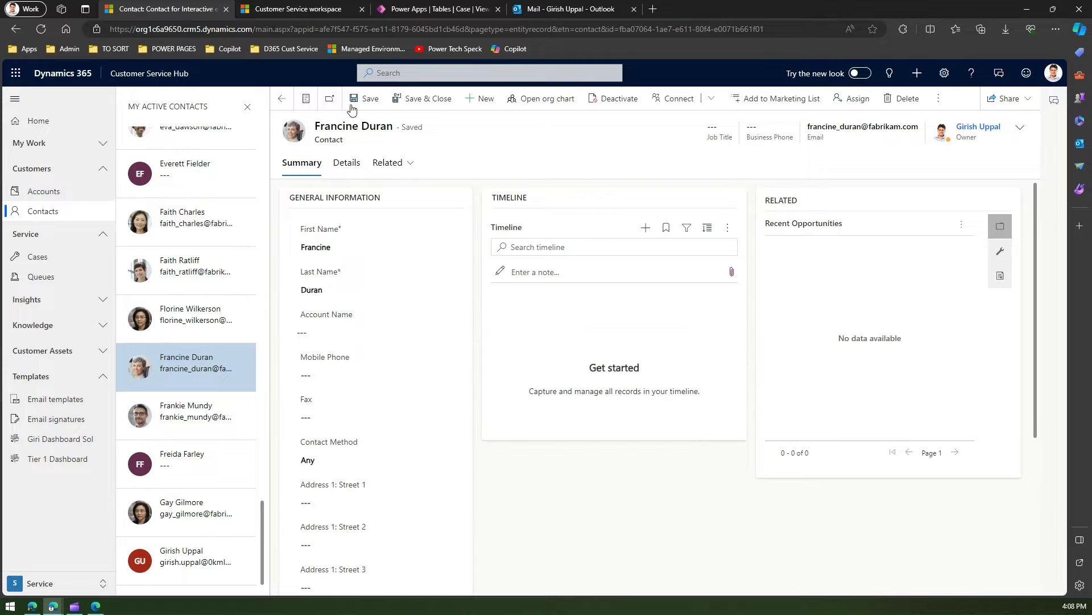
pyautogui.click(162, 268)
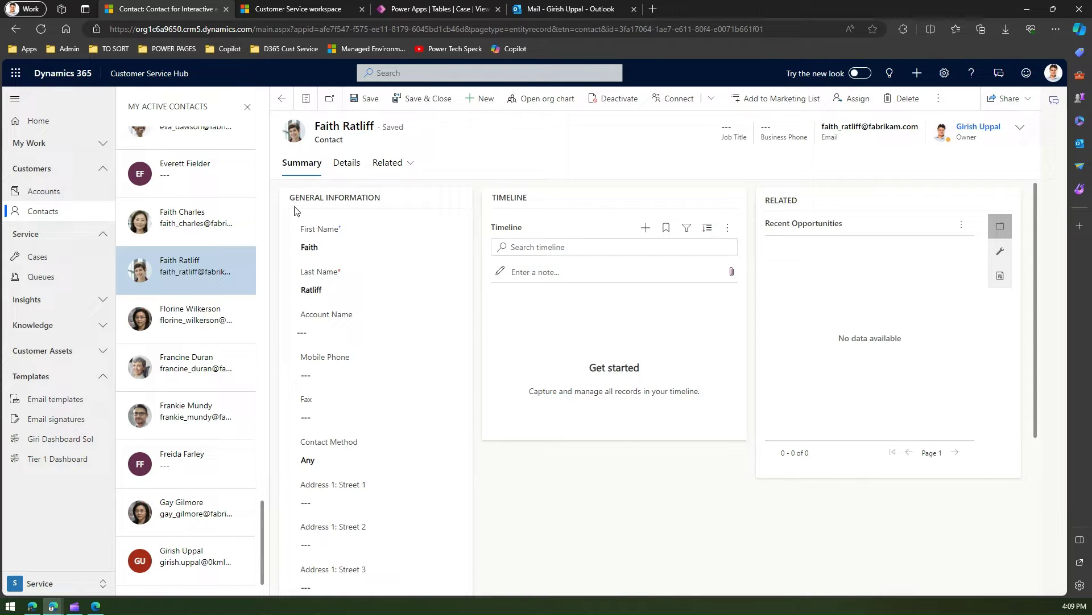
# Step: Bring up the list of published apps, switch to Customer Service workspace, and show its Inbox
pyautogui.click(166, 74)
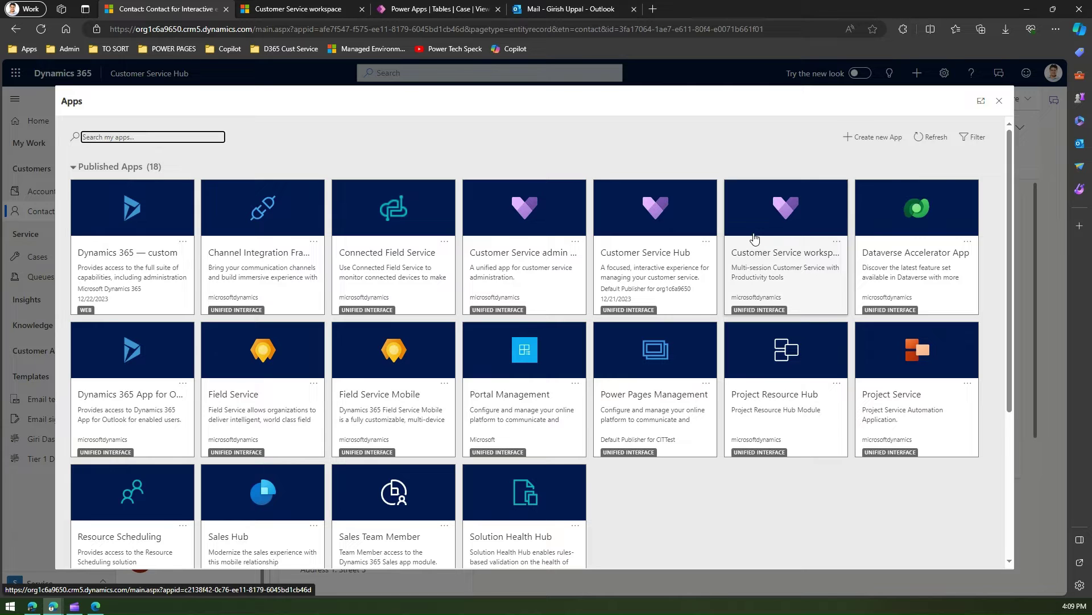
pyautogui.click(784, 272)
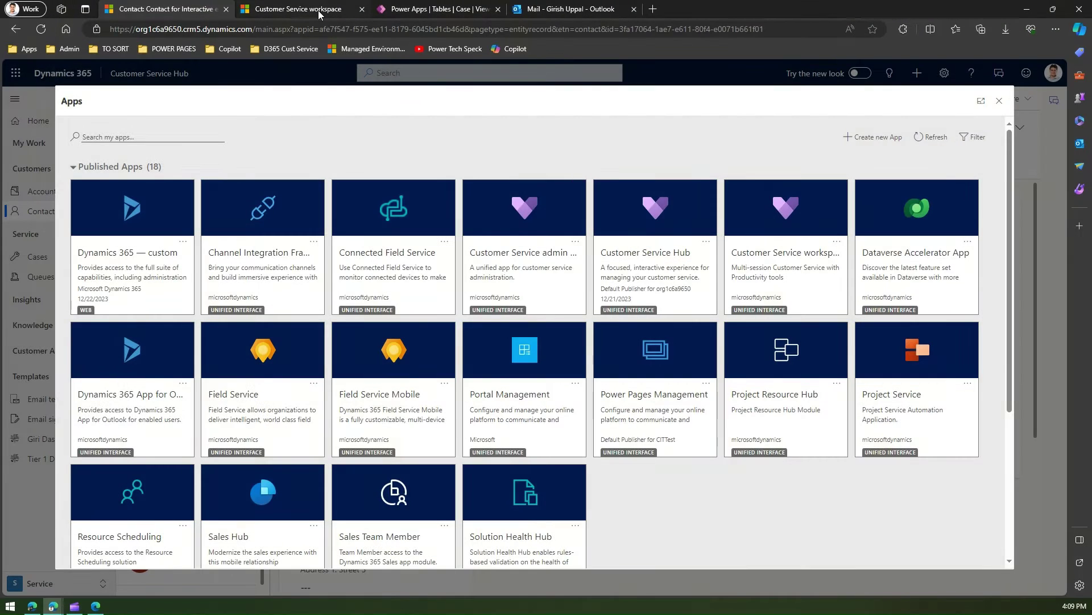
pyautogui.click(319, 10)
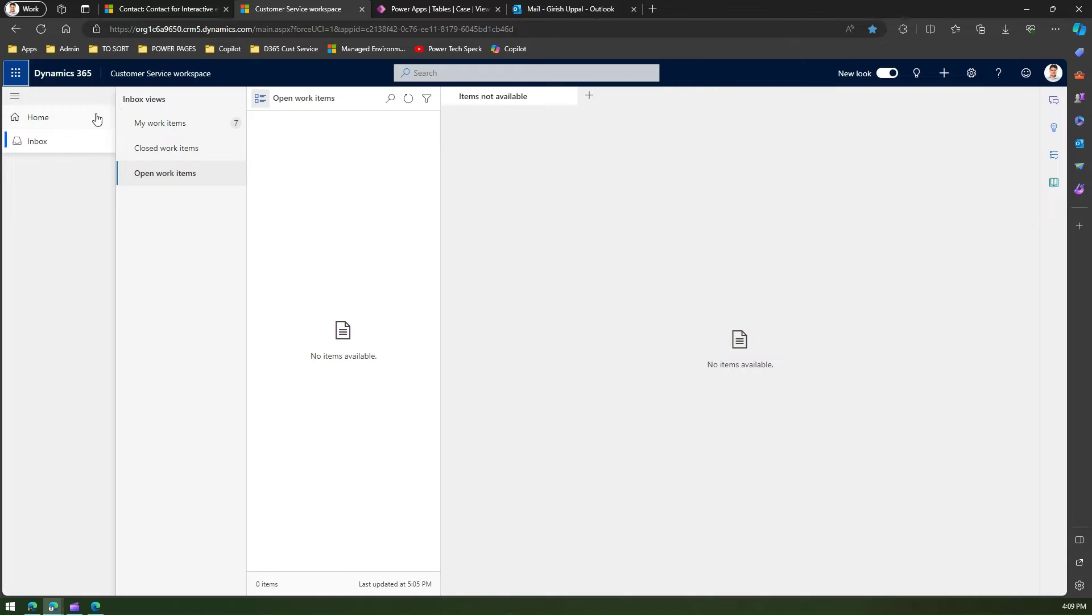
pyautogui.click(46, 142)
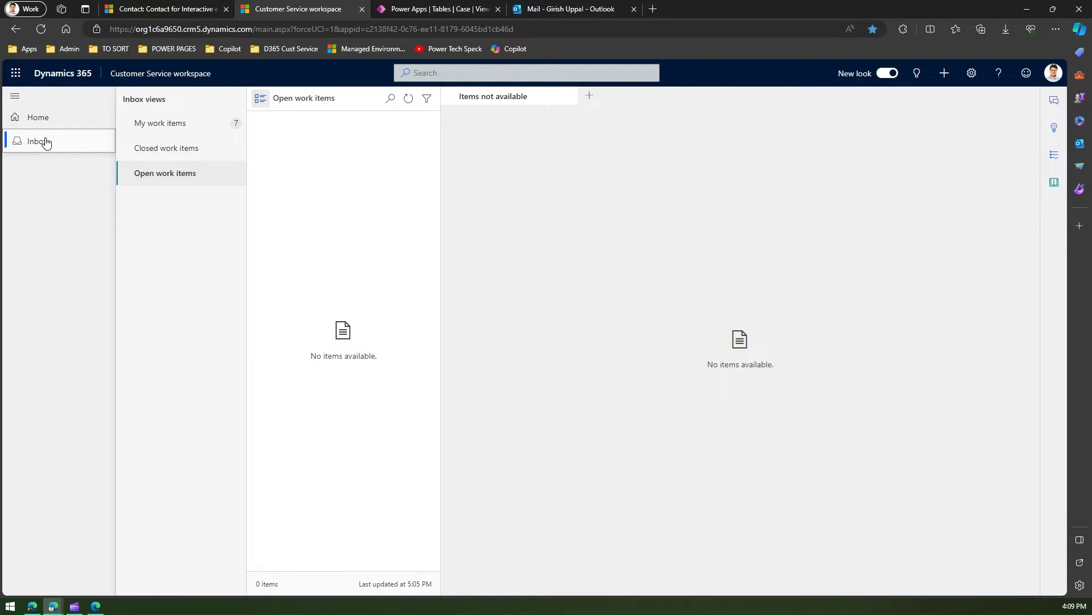
# Step: Collapse the site navigation pane and expand it again
pyautogui.click(15, 103)
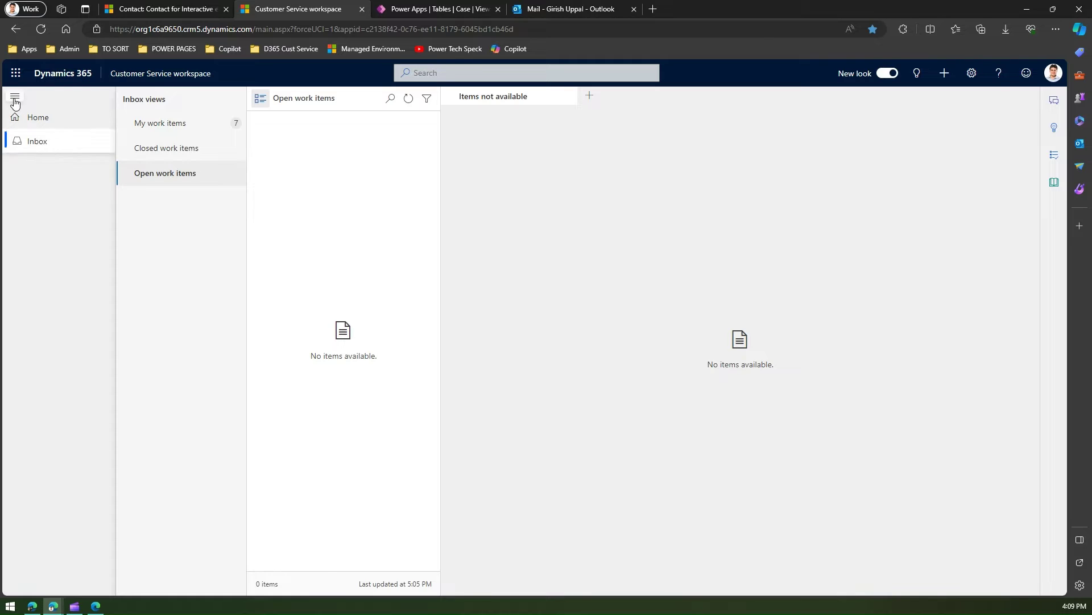
pyautogui.click(16, 100)
pyautogui.click(16, 100)
pyautogui.click(16, 101)
pyautogui.click(15, 100)
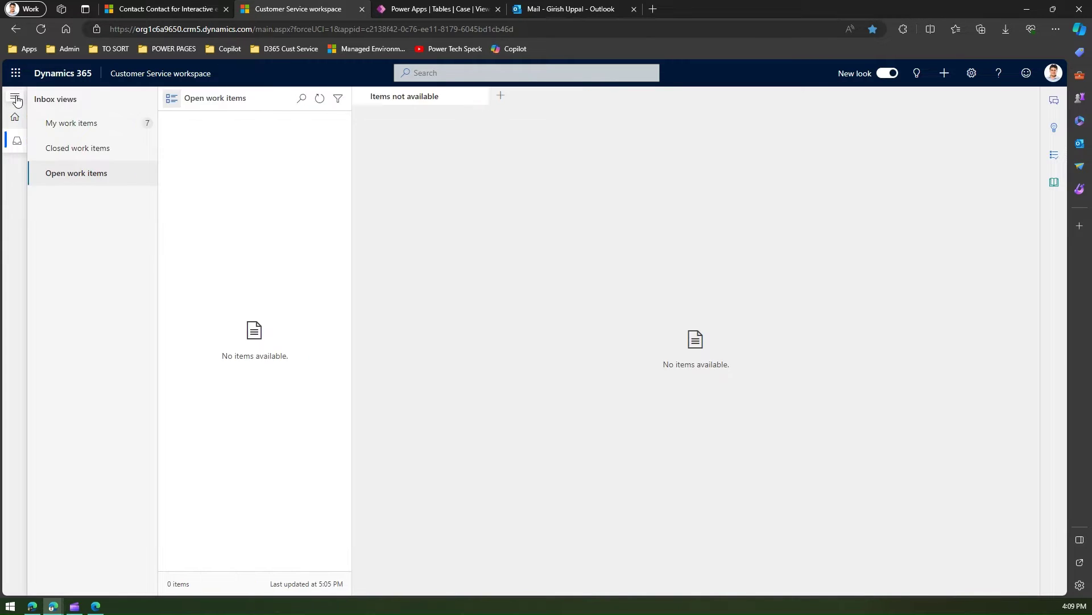
pyautogui.click(16, 100)
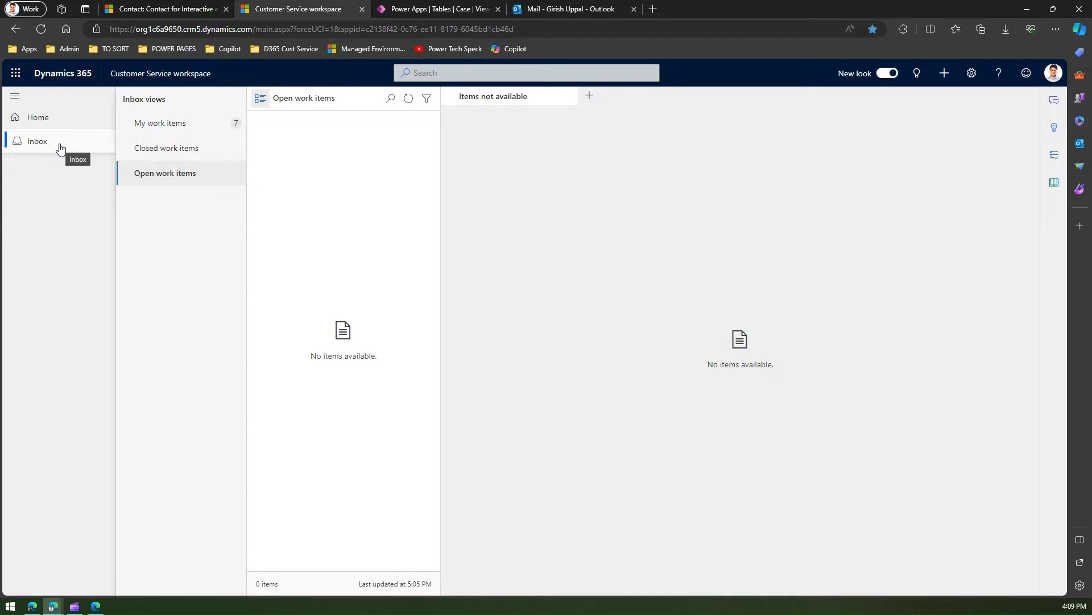
# Step: Show the My work items inbox view and open the Internet not working case
pyautogui.click(160, 126)
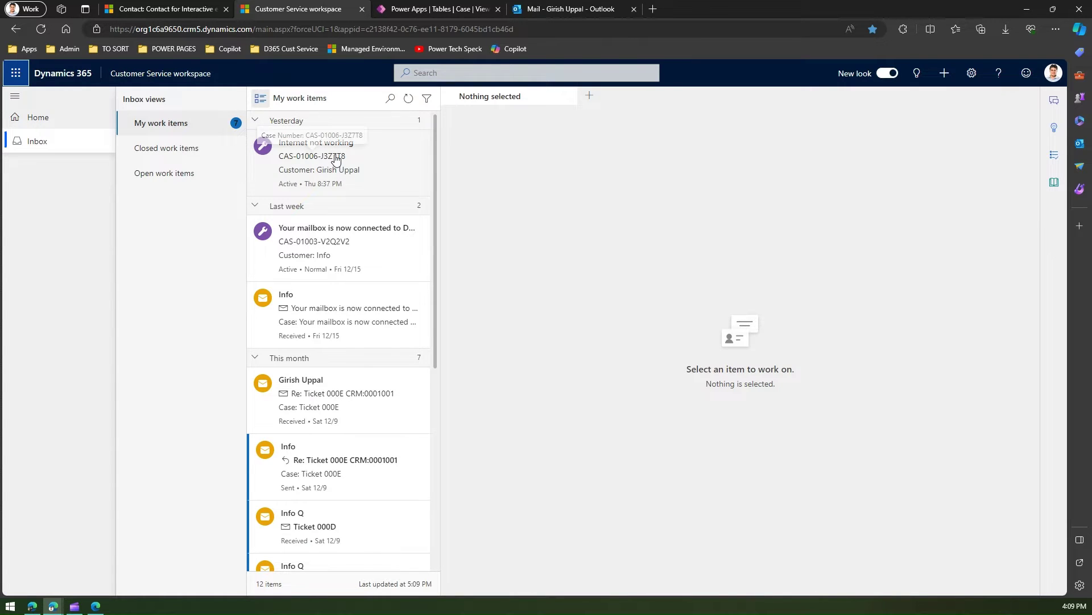
pyautogui.click(336, 160)
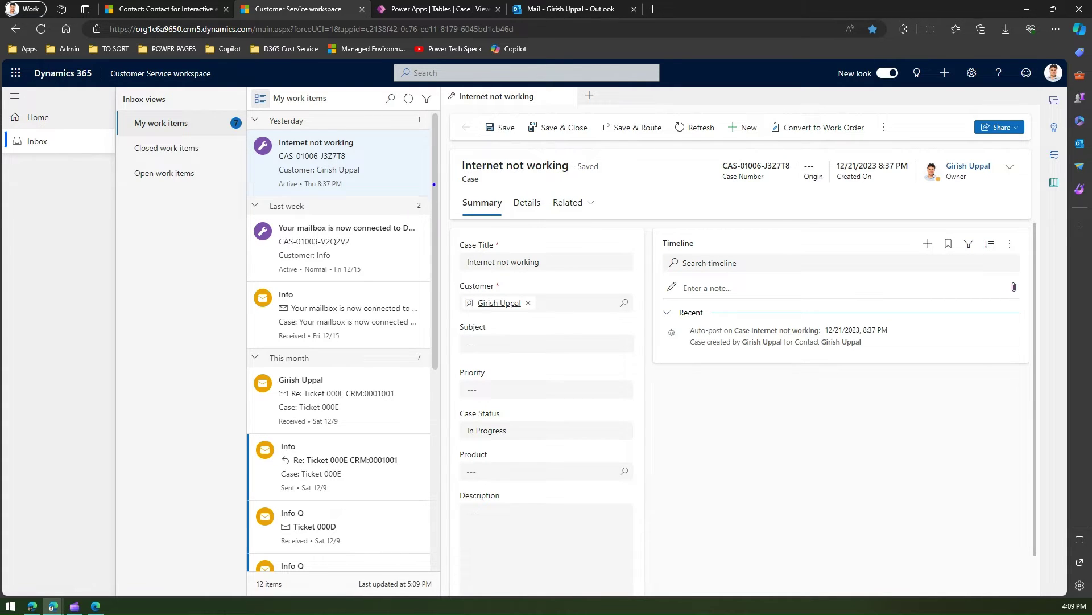
pyautogui.moveTo(431, 190); pyautogui.dragTo(497, 249)
pyautogui.moveTo(363, 254)
pyautogui.mouseDown()
pyautogui.moveTo(433, 380)
pyautogui.moveTo(472, 399)
pyautogui.mouseUp()
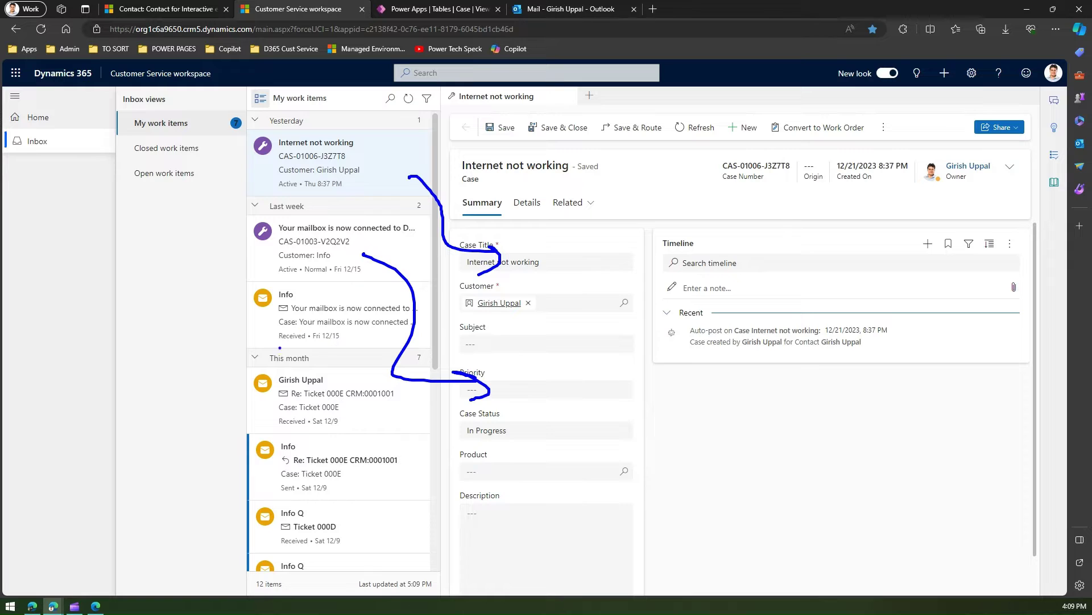
pyautogui.press('Escape')
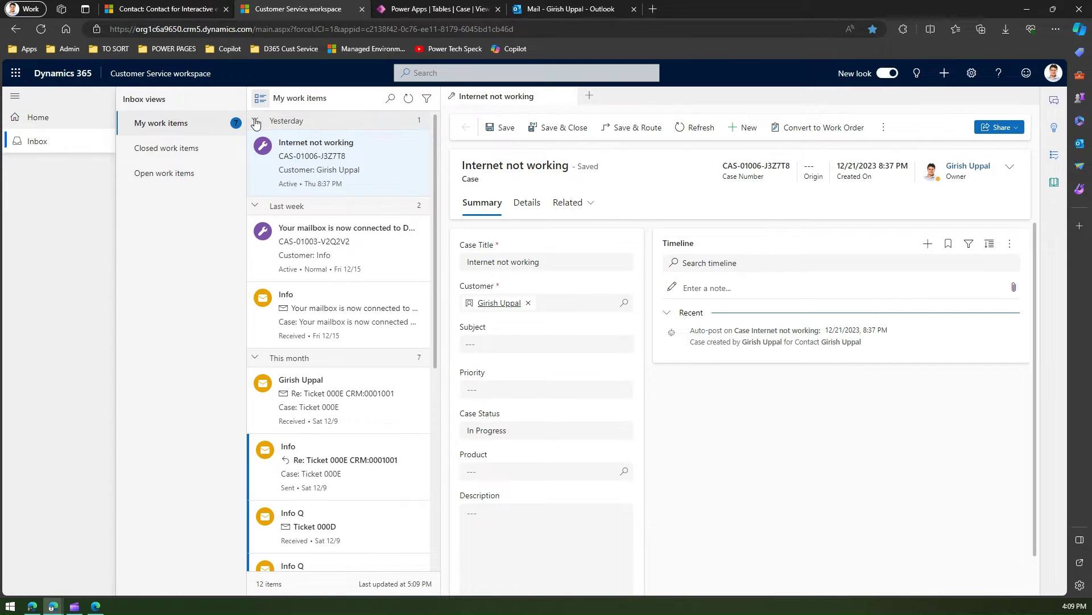
# Step: Collapse the Yesterday, Last week, This month and November groups in My work items
pyautogui.click(255, 122)
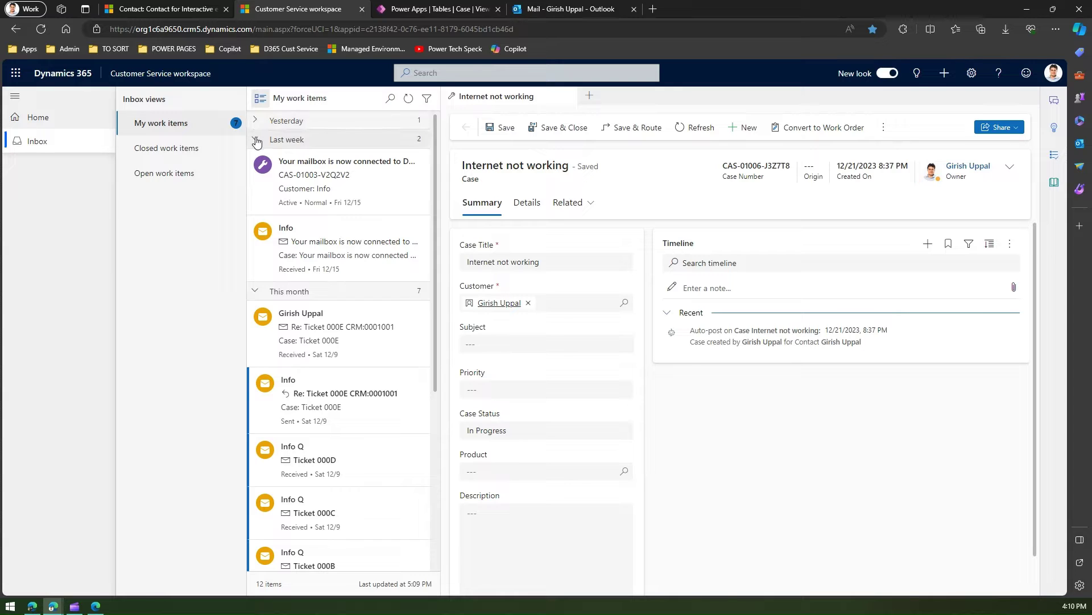
pyautogui.click(257, 140)
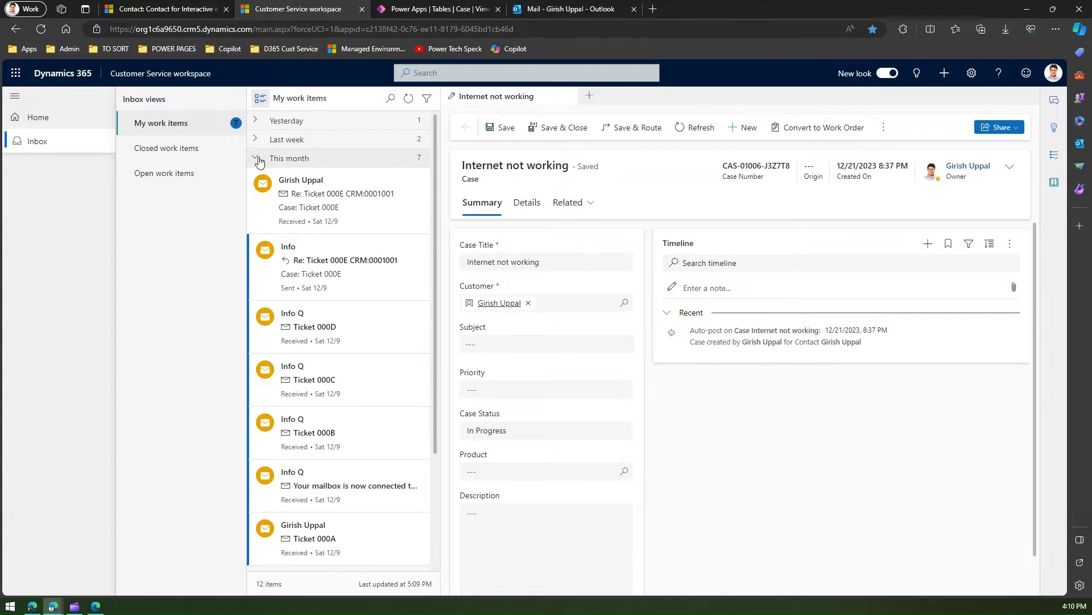
pyautogui.click(255, 158)
pyautogui.click(256, 177)
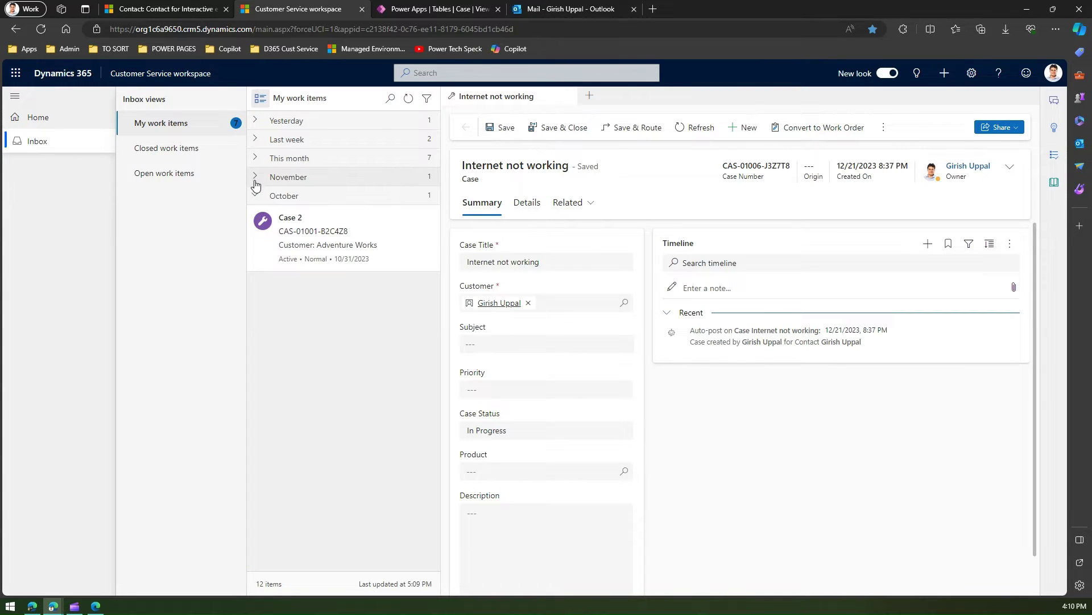
# Step: Switch to Outlook and look through the inbox's date groups, from this week back to this month
pyautogui.click(564, 10)
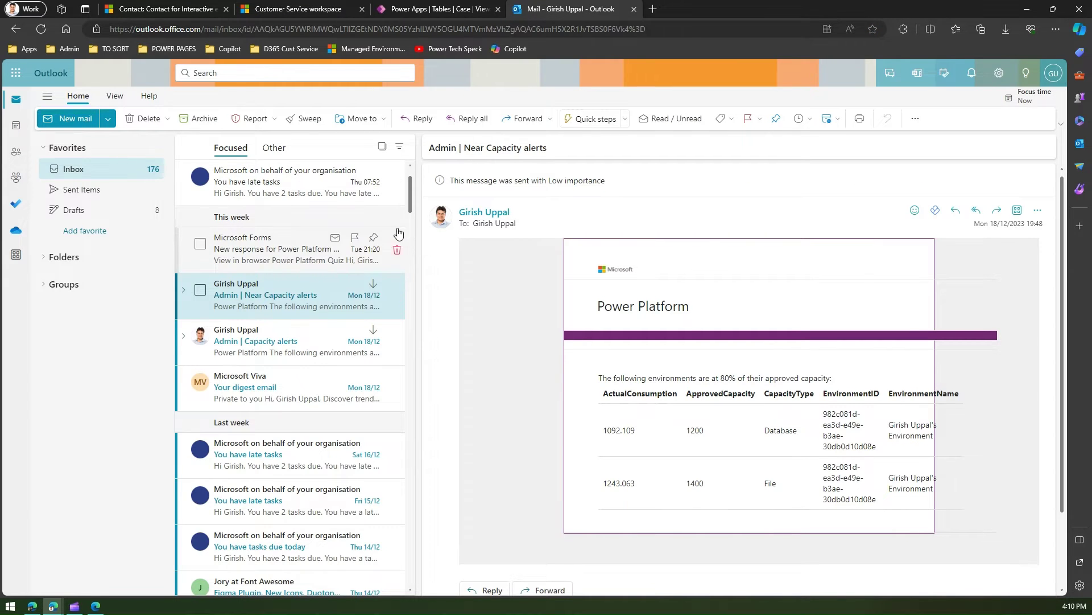
pyautogui.scroll(-3, 227, 233)
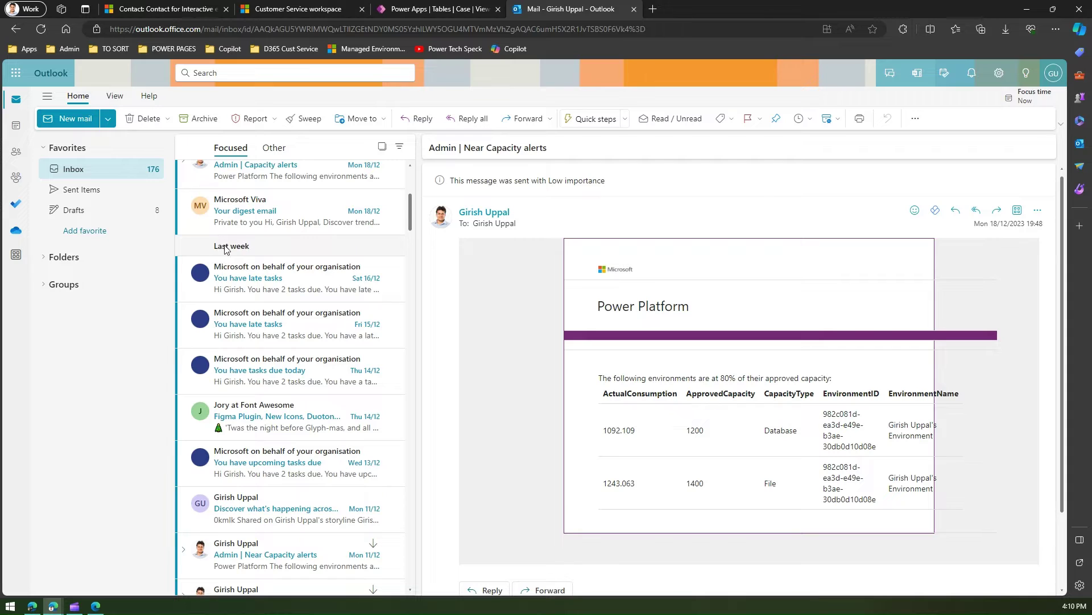
pyautogui.moveTo(410, 224); pyautogui.dragTo(409, 275)
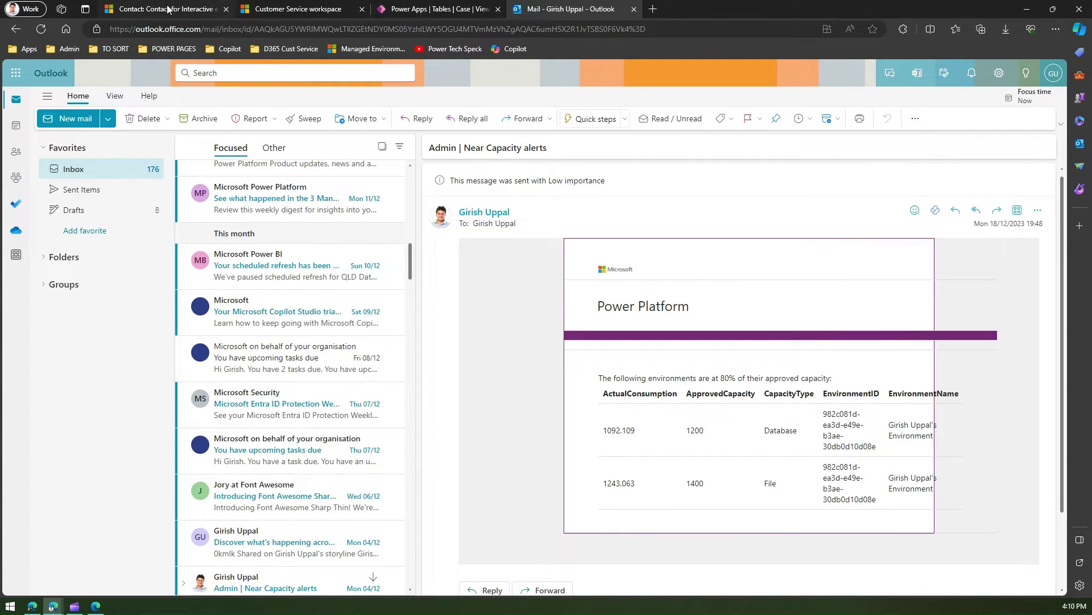
# Step: Return to Customer Service workspace and expand the November and Yesterday groups in My work items
pyautogui.click(307, 9)
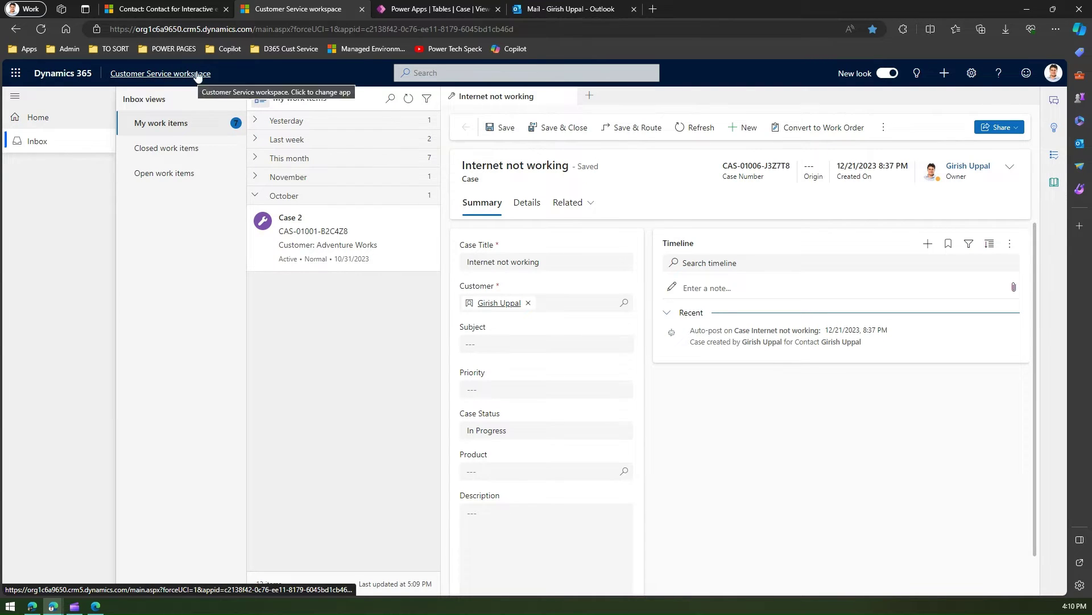
pyautogui.click(255, 196)
pyautogui.click(255, 196)
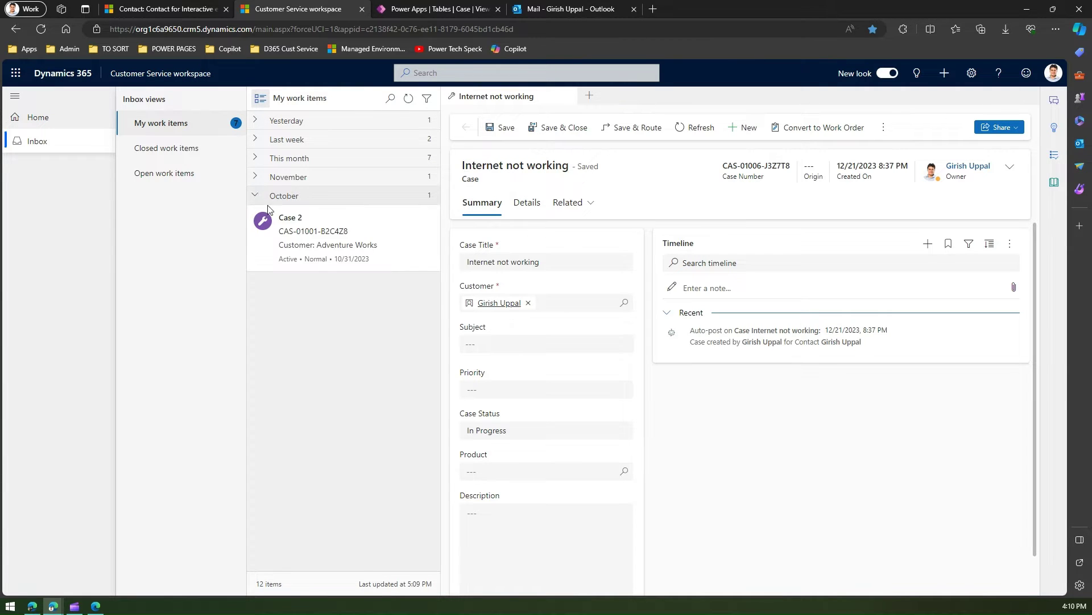
pyautogui.click(256, 177)
pyautogui.click(255, 120)
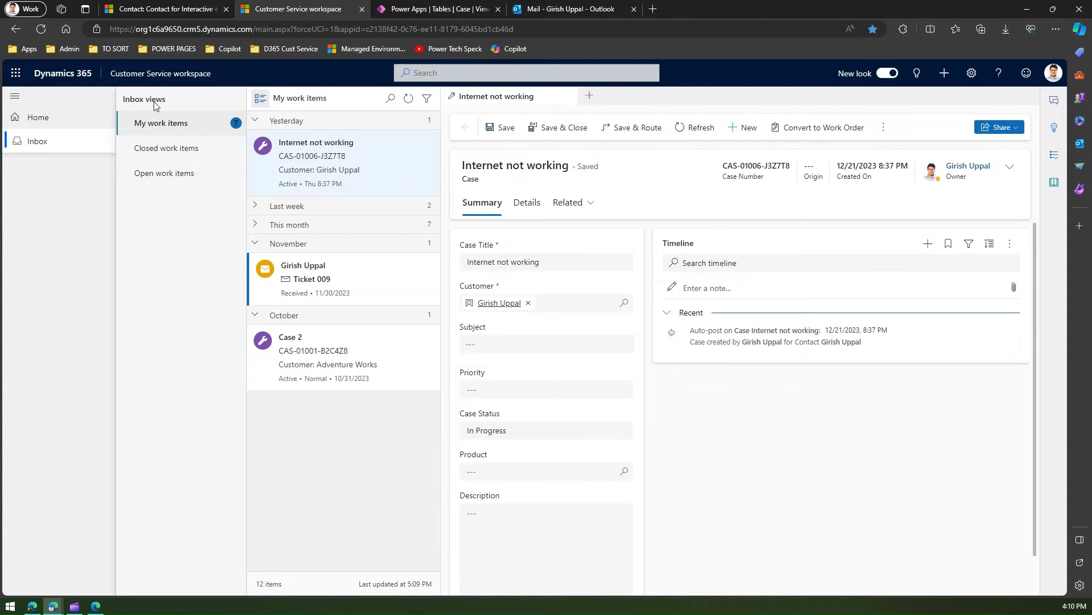
# Step: Show the Closed work items inbox view and return to My work items
pyautogui.click(164, 149)
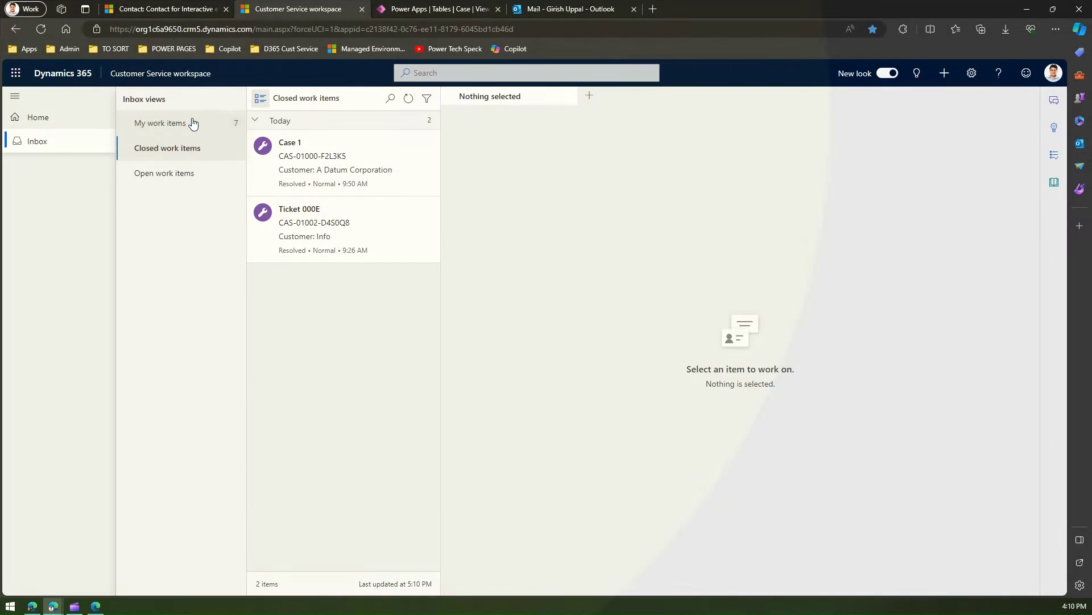
pyautogui.click(193, 124)
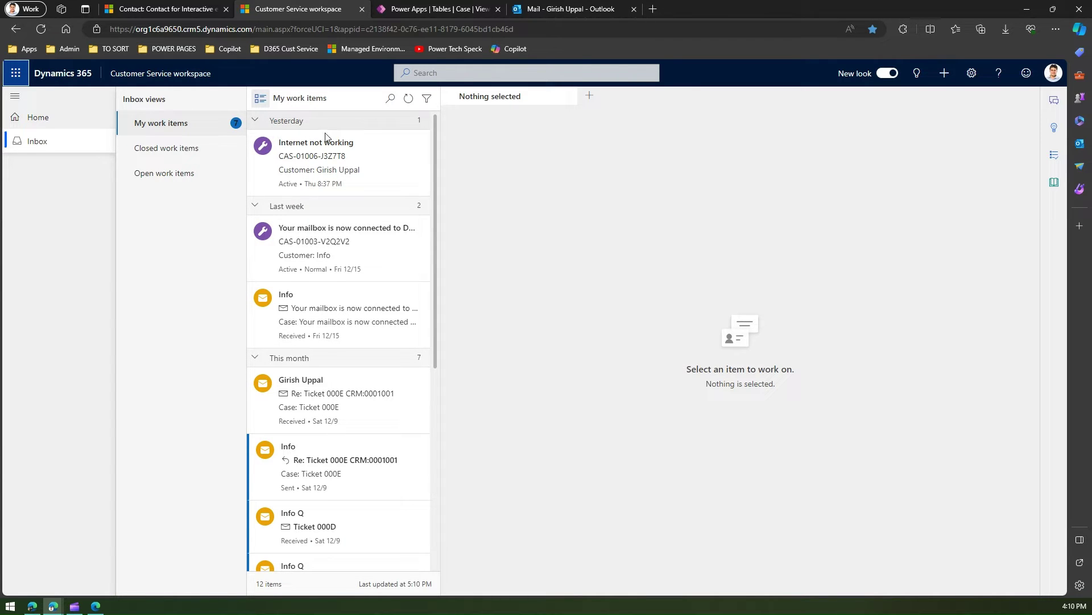
# Step: Search My work items for "intern" and open the Internet not working case
pyautogui.click(391, 99)
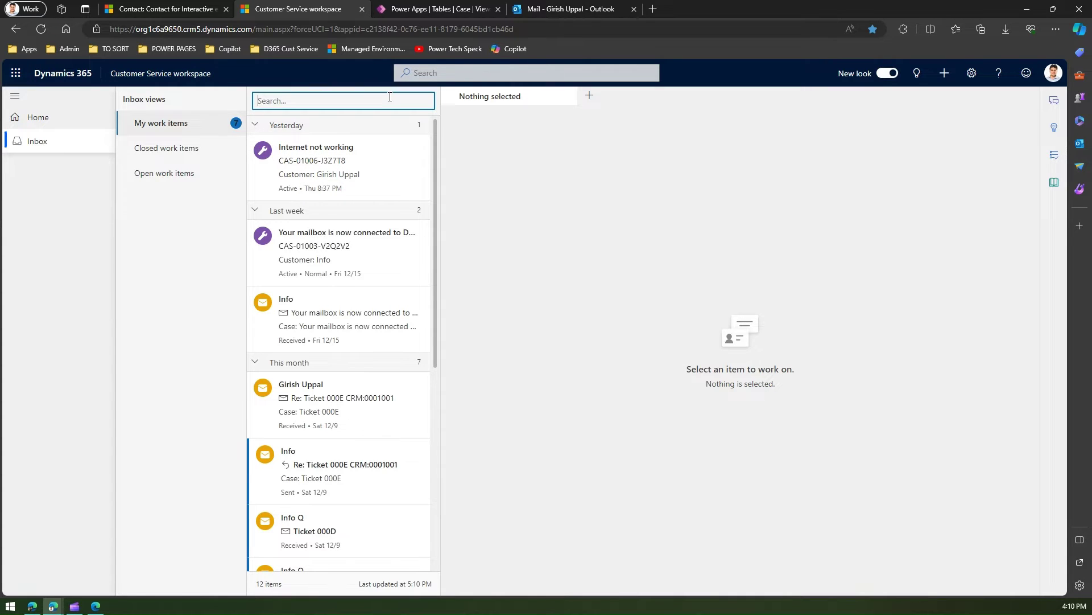
pyautogui.write('intern')
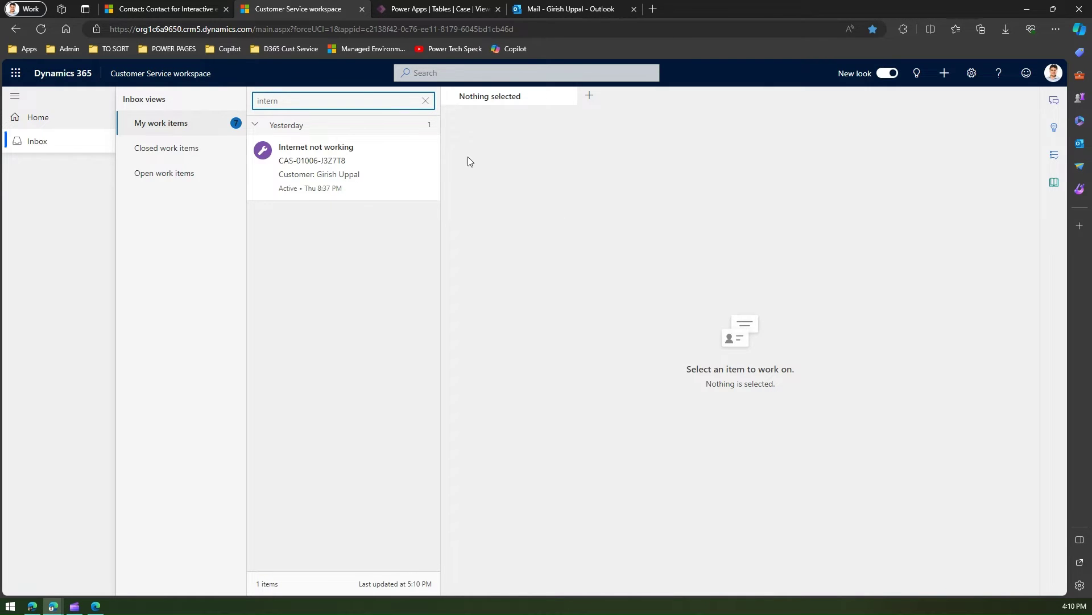
pyautogui.click(360, 181)
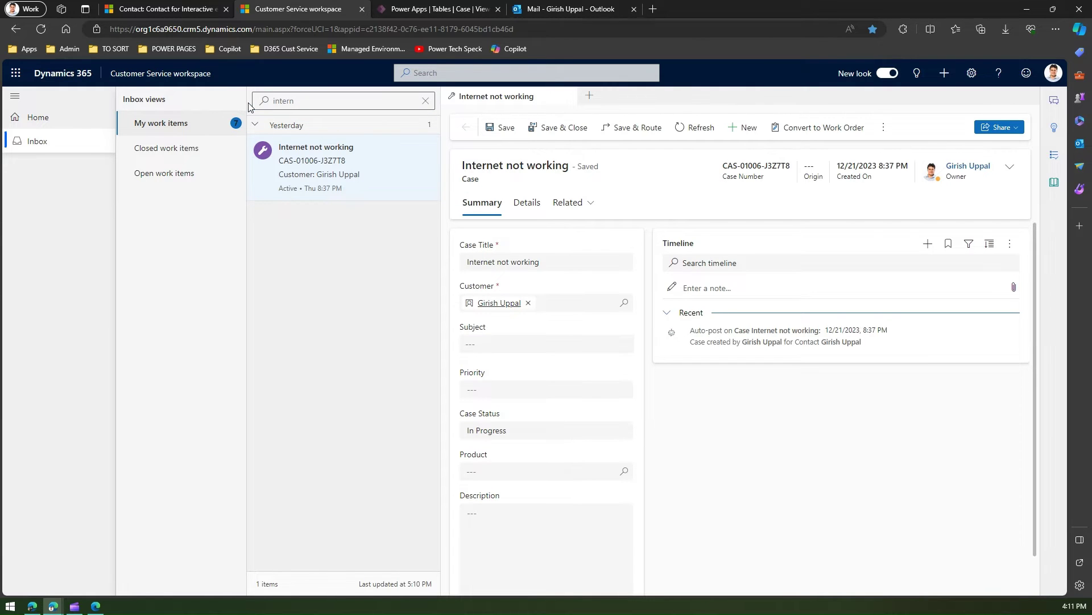
# Step: Search My work items for "test" and clear the search
pyautogui.doubleClick(271, 102)
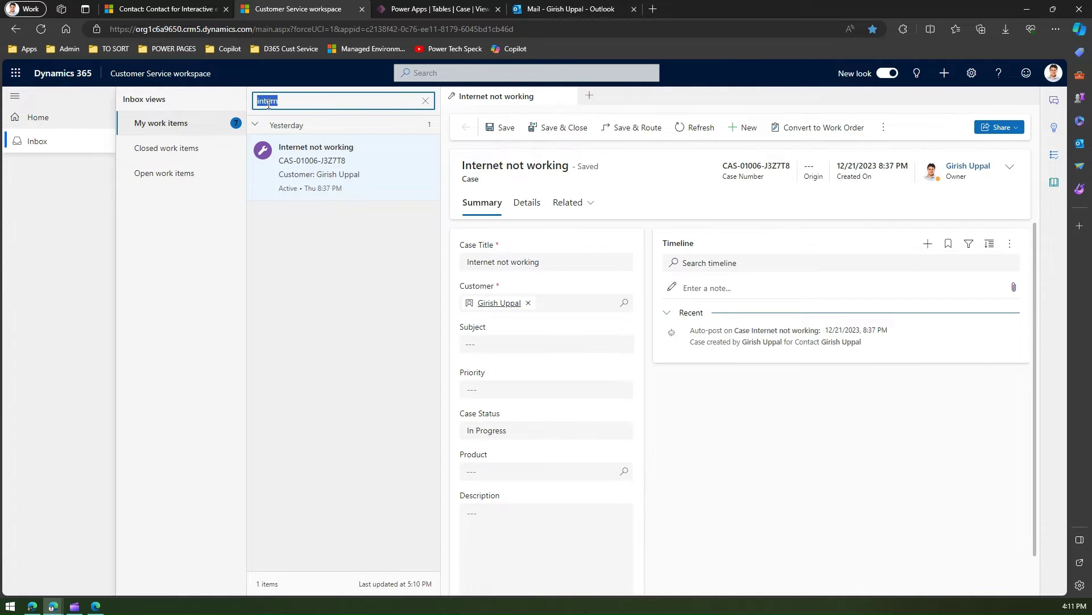
pyautogui.write('test')
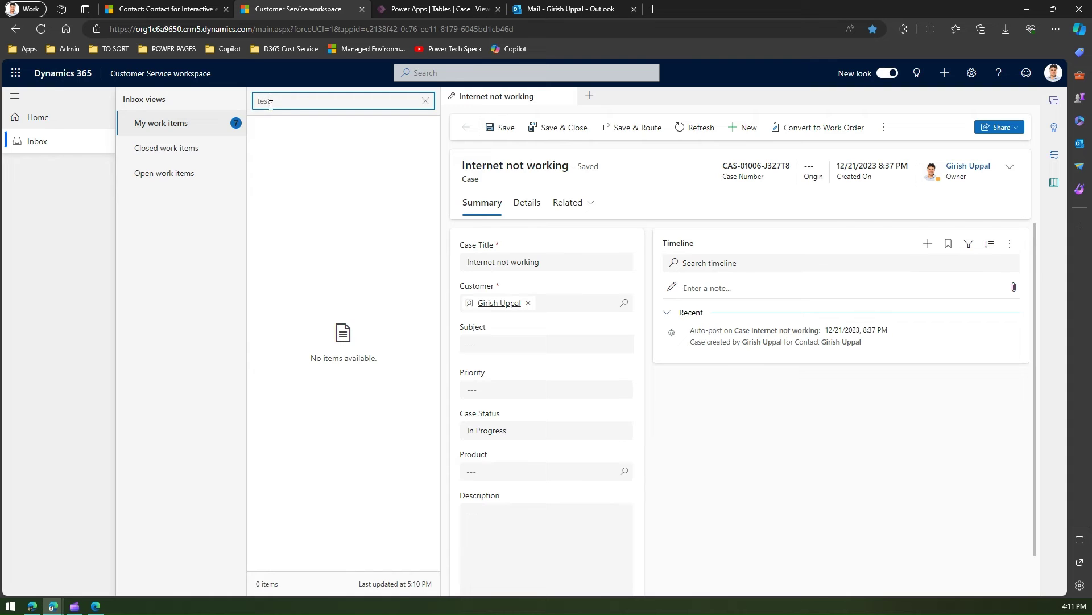
pyautogui.click(419, 101)
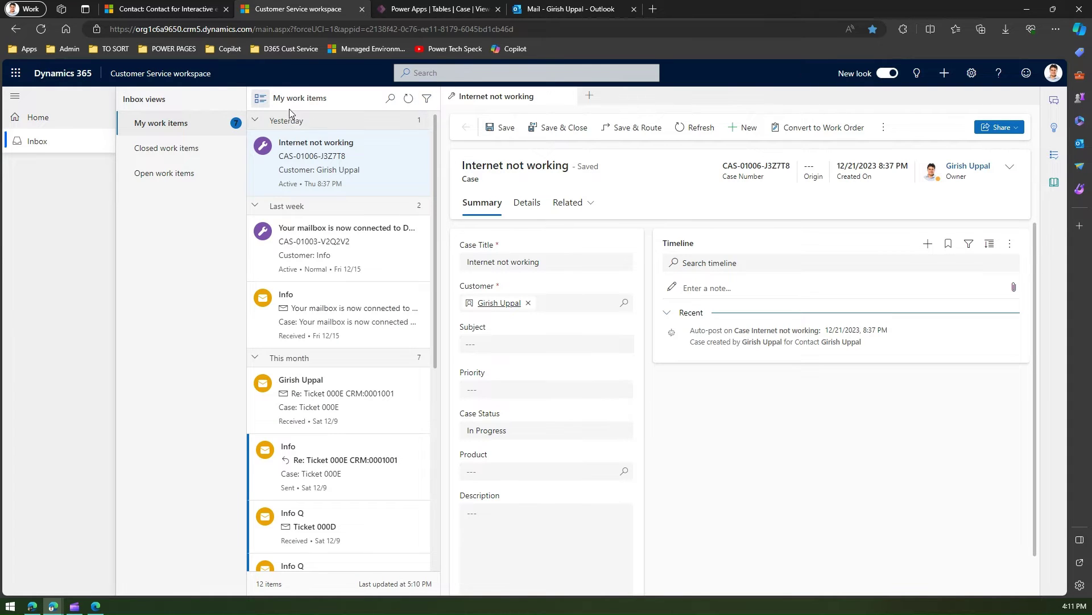
# Step: Search My work items for "info", open the "Your mailbox is now connected to Dynamics 365" case and mark it as unread
pyautogui.click(390, 98)
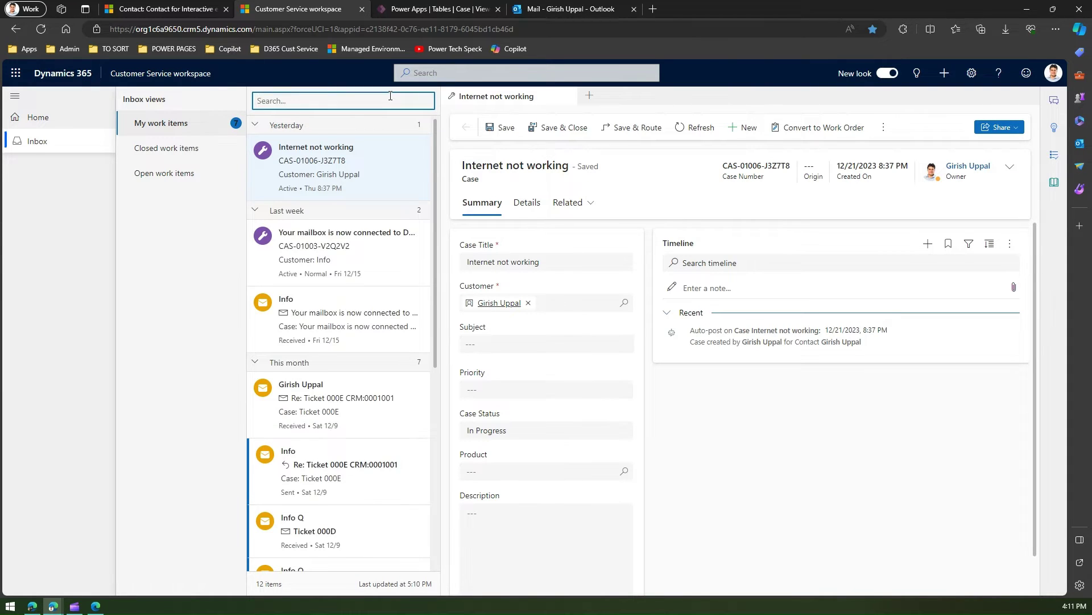
pyautogui.write('info')
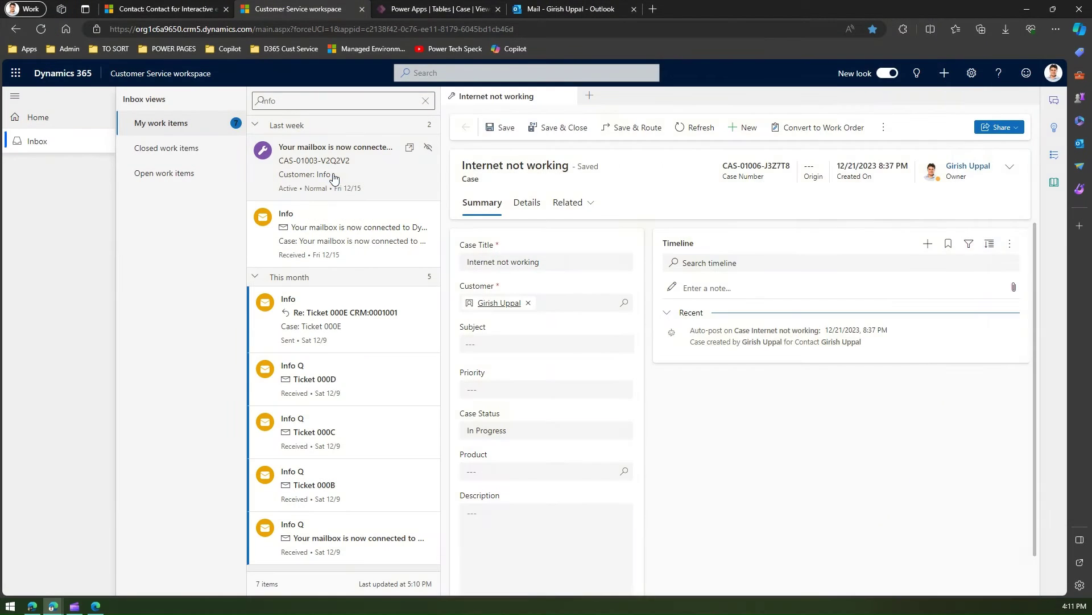
pyautogui.click(334, 177)
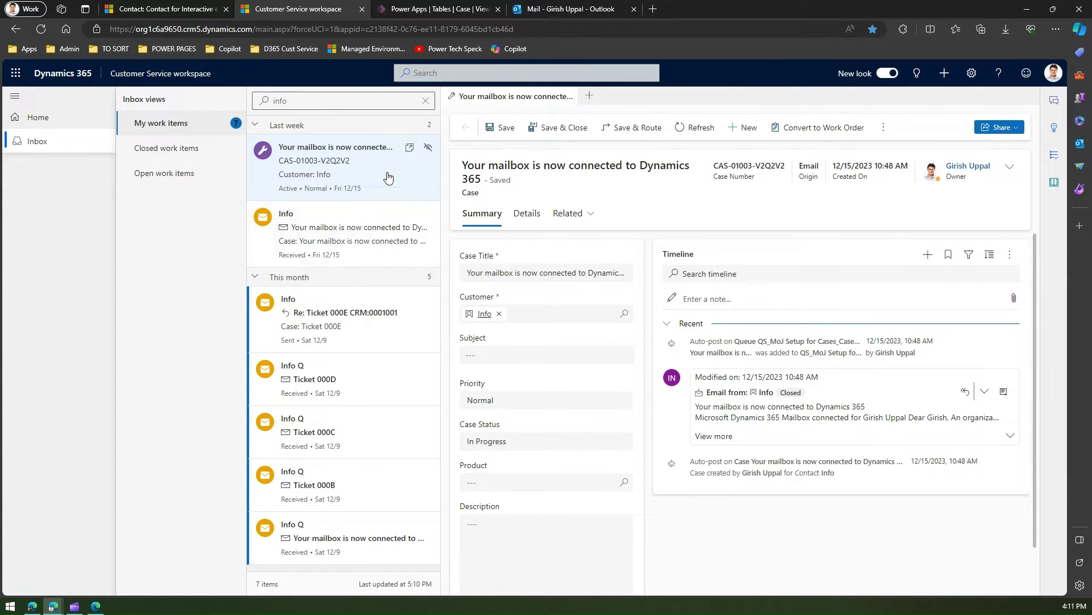
pyautogui.click(428, 149)
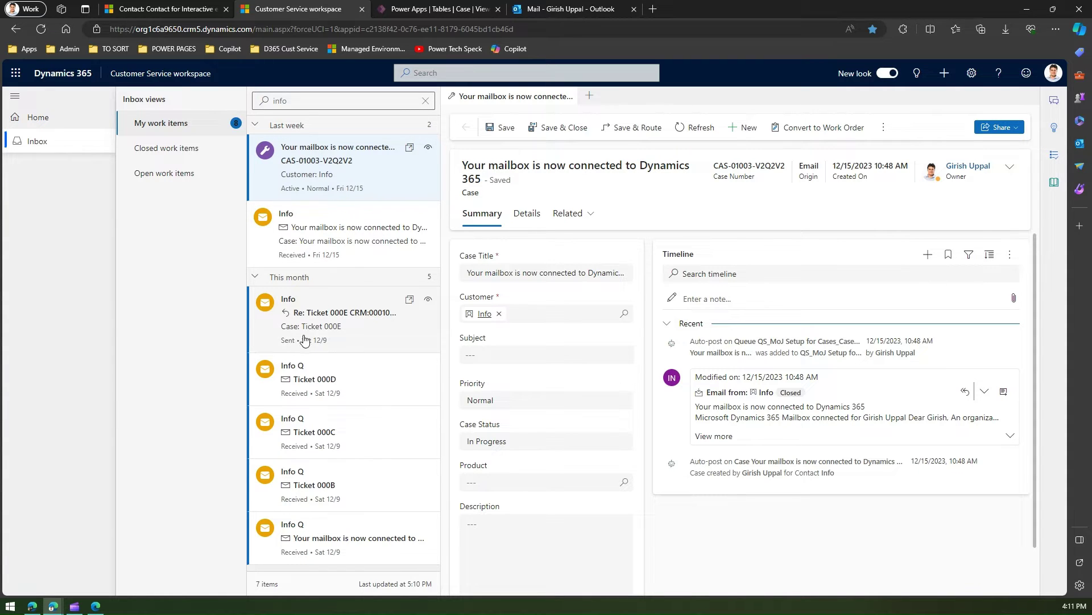
# Step: Open the Ticket 000D and Ticket 000C emails and mark both as unread again
pyautogui.click(326, 386)
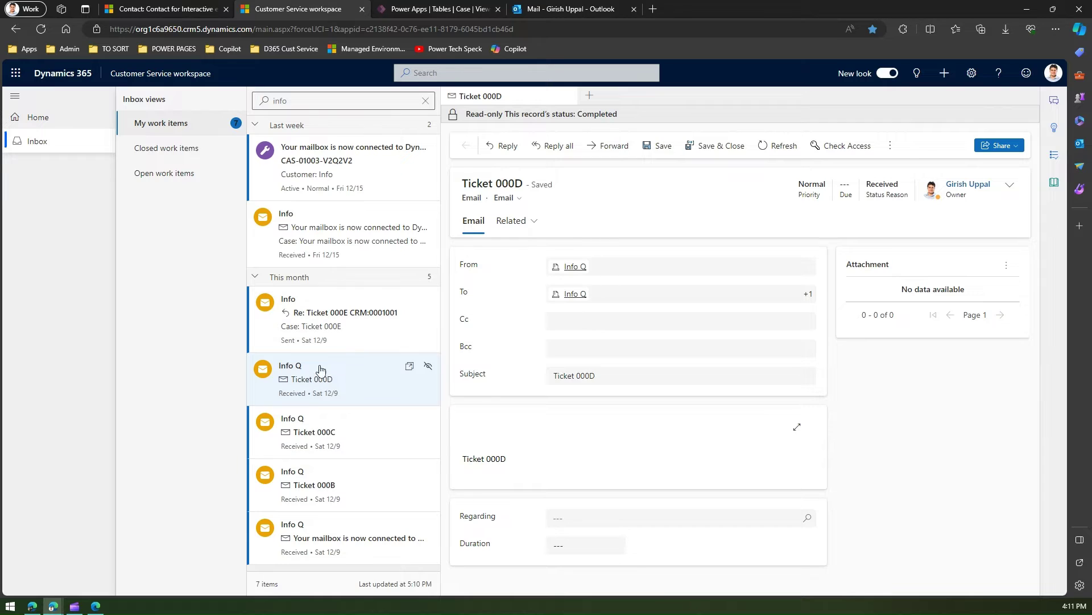
pyautogui.click(316, 431)
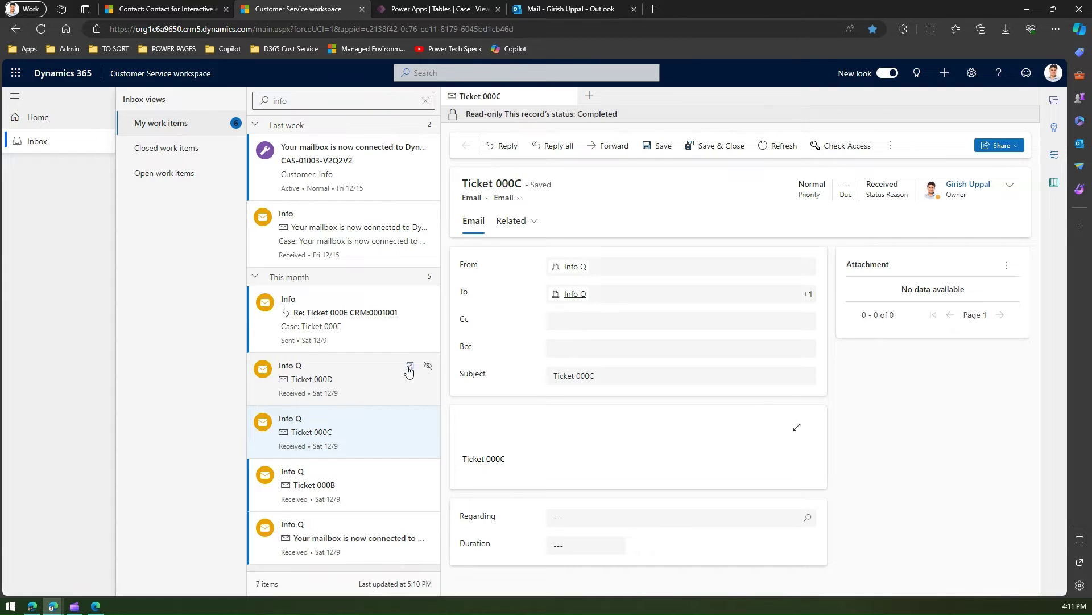
pyautogui.click(428, 366)
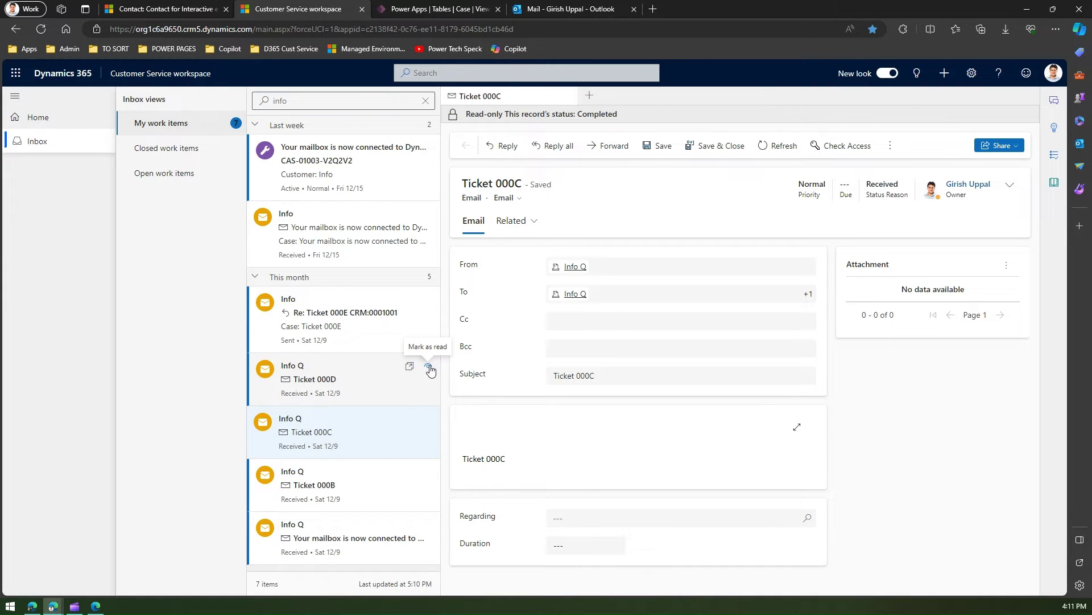
pyautogui.click(428, 420)
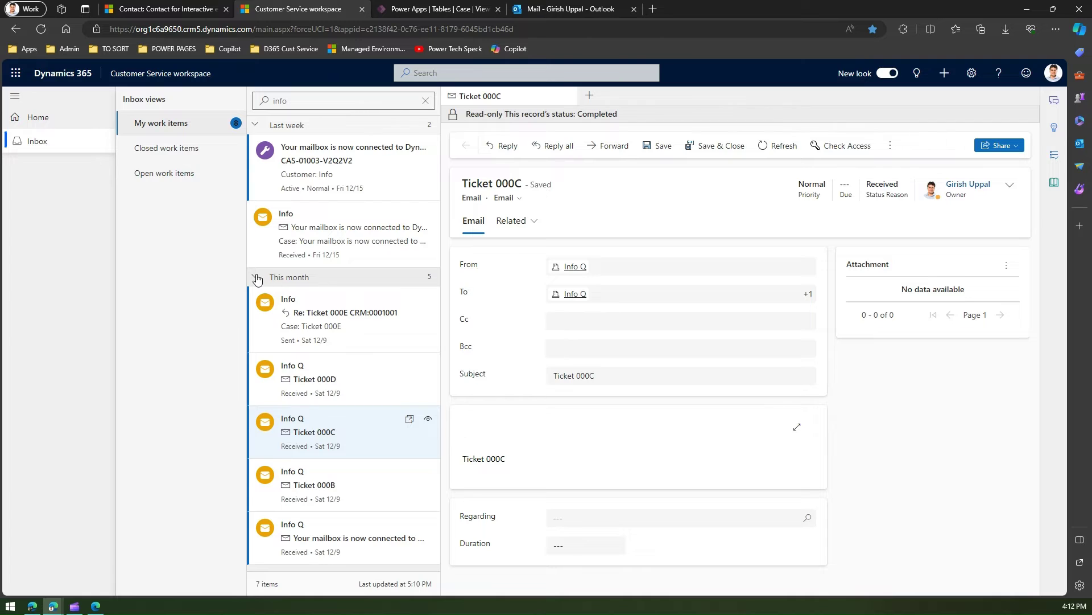
# Step: Collapse and re-expand the This month group in the search results
pyautogui.click(256, 277)
pyautogui.click(256, 277)
pyautogui.click(255, 277)
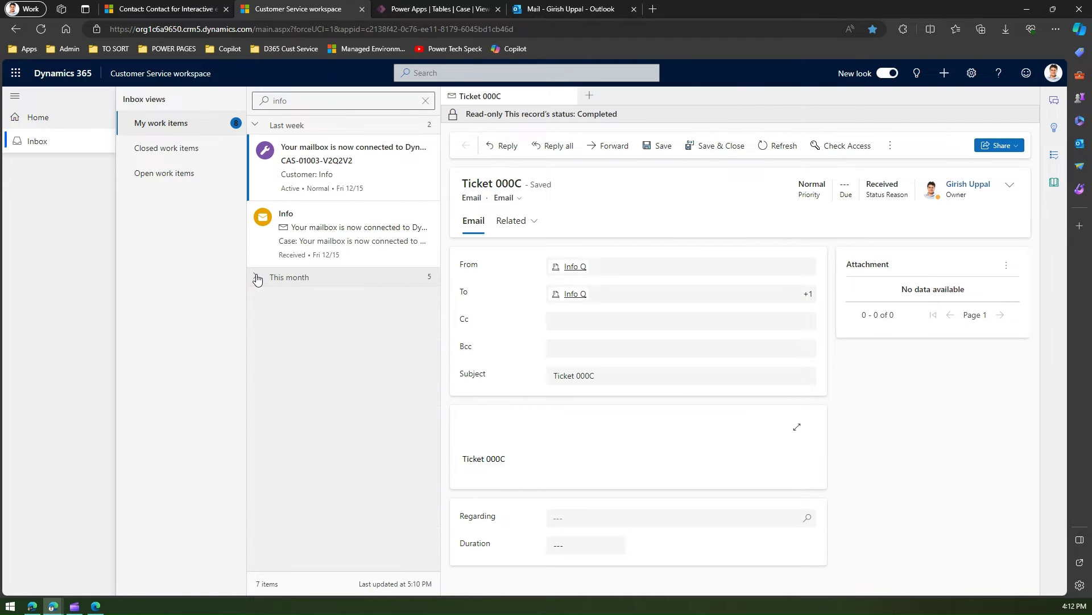
pyautogui.click(255, 277)
pyautogui.click(256, 277)
pyautogui.click(256, 278)
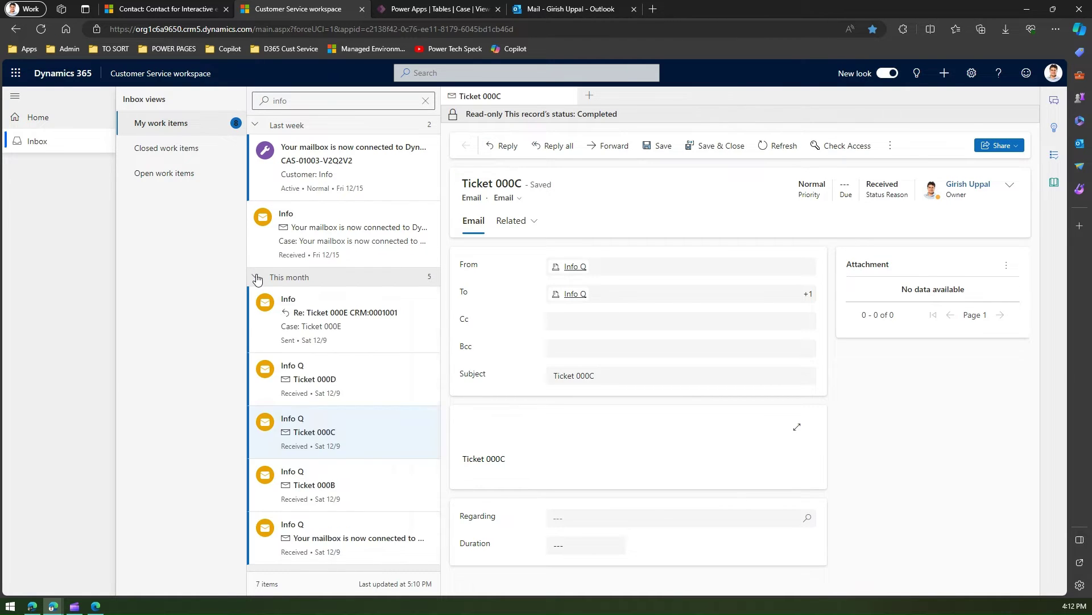
pyautogui.click(256, 277)
pyautogui.click(256, 278)
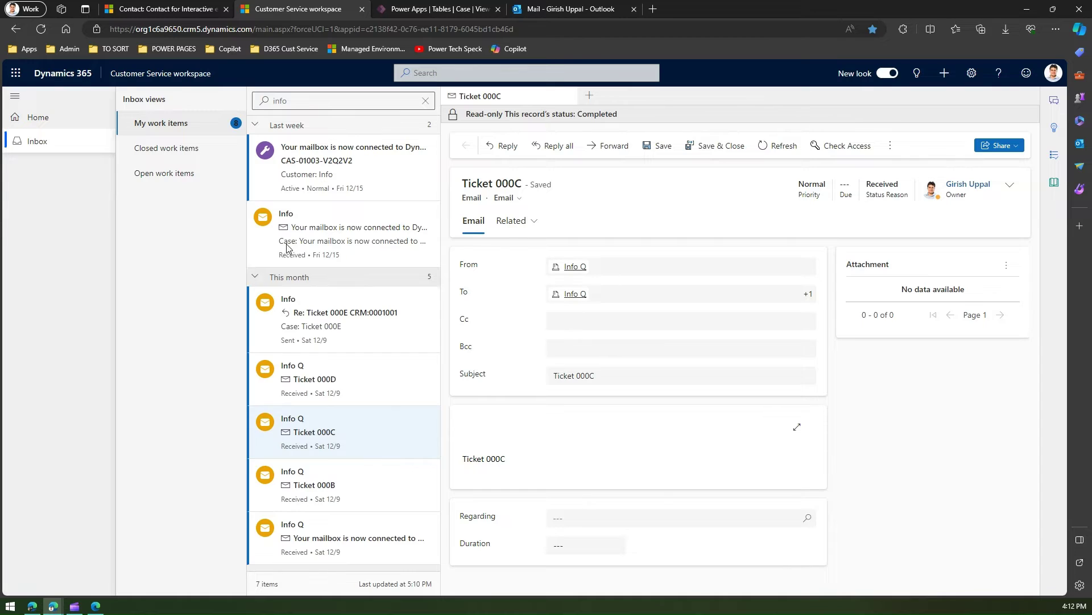
# Step: Clear the search and filter My work items by Unread and by Read, ending with the All filter
pyautogui.click(425, 100)
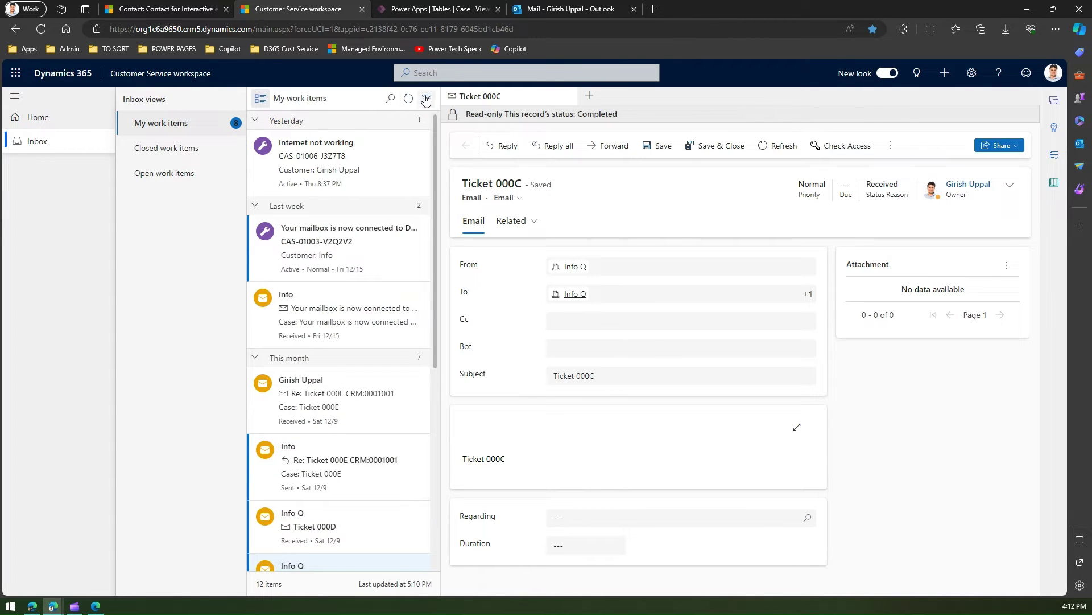
pyautogui.click(427, 100)
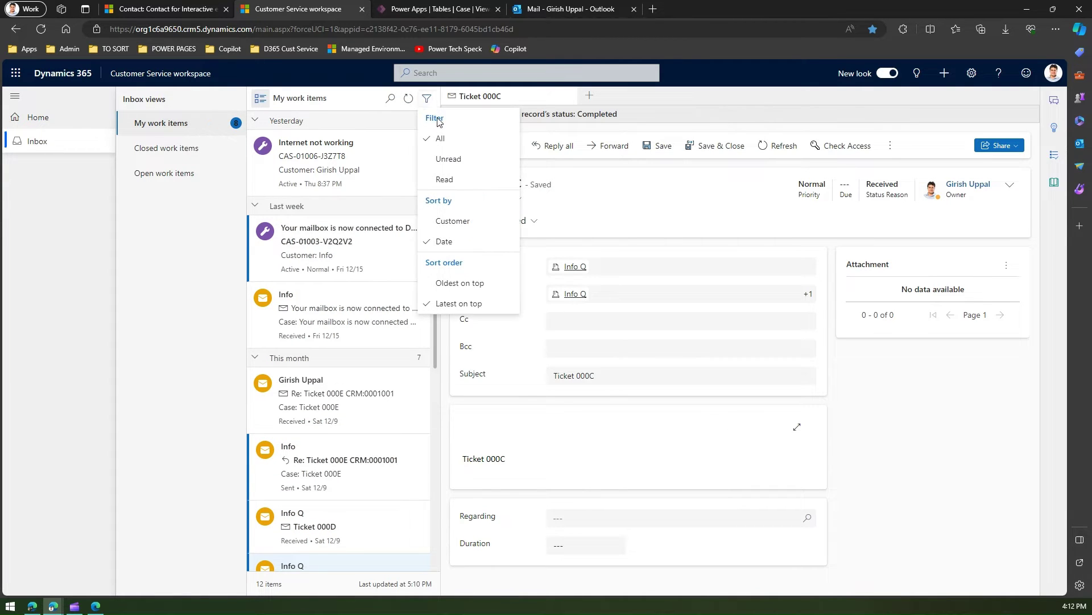
pyautogui.click(449, 160)
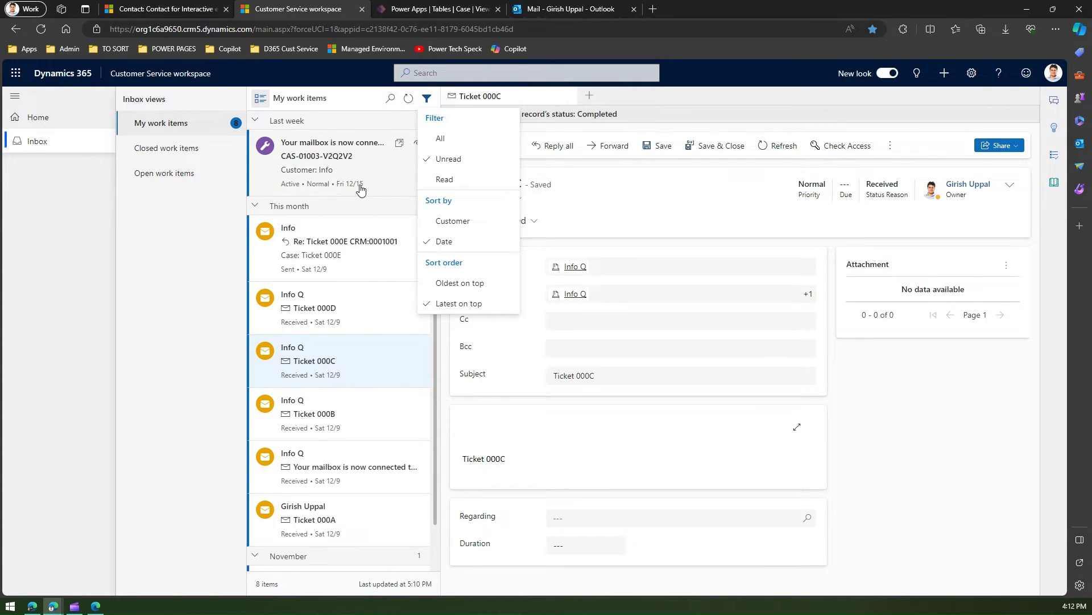
pyautogui.click(449, 180)
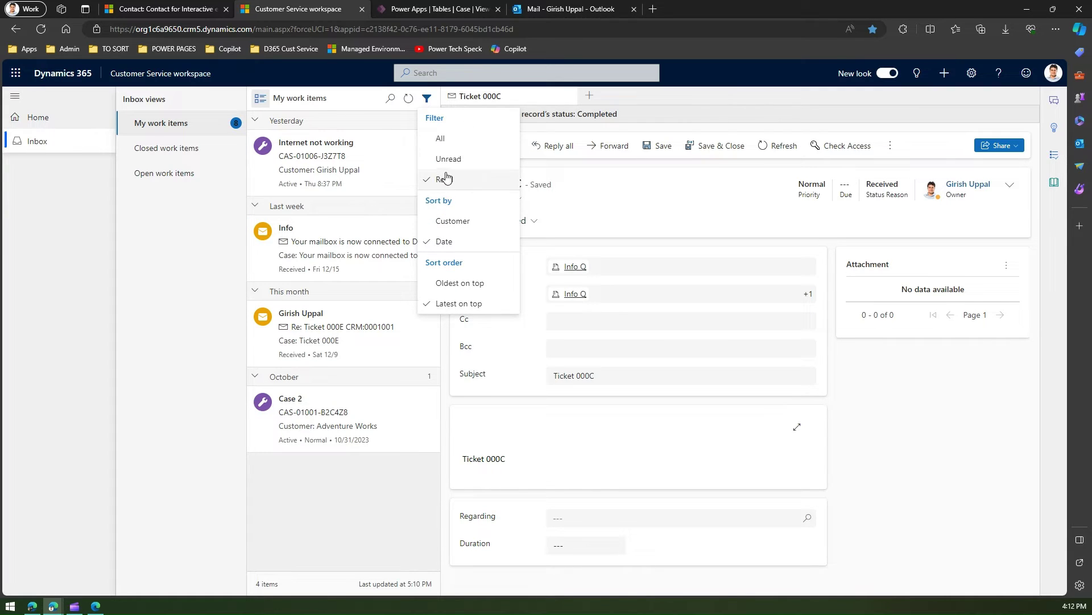
pyautogui.click(449, 142)
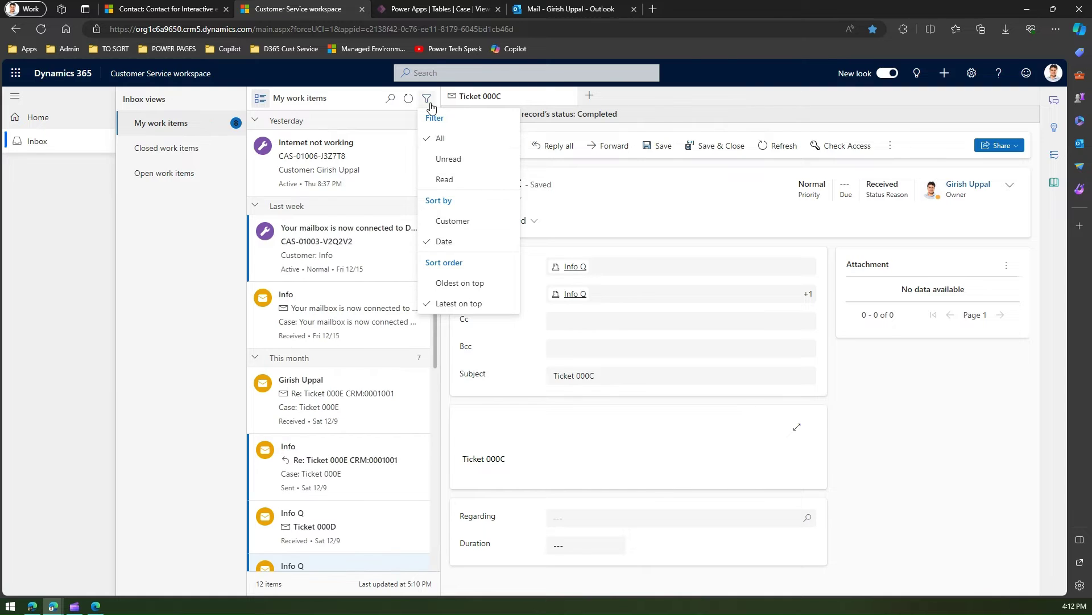
# Step: Sort My work items by Customer and look through the items in the I and G letter groups
pyautogui.click(442, 222)
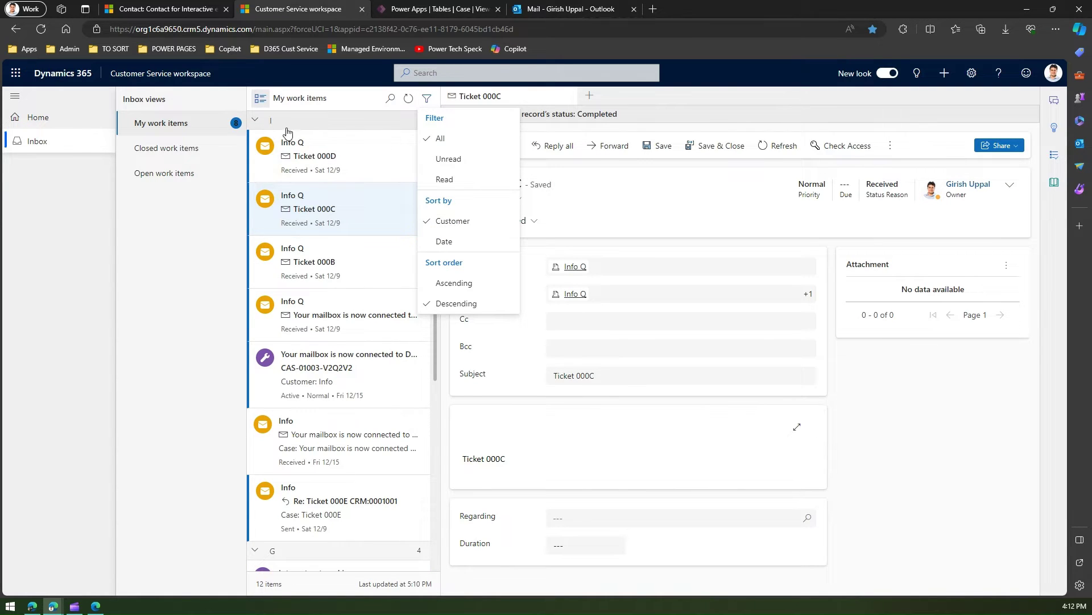
pyautogui.click(256, 121)
pyautogui.click(256, 140)
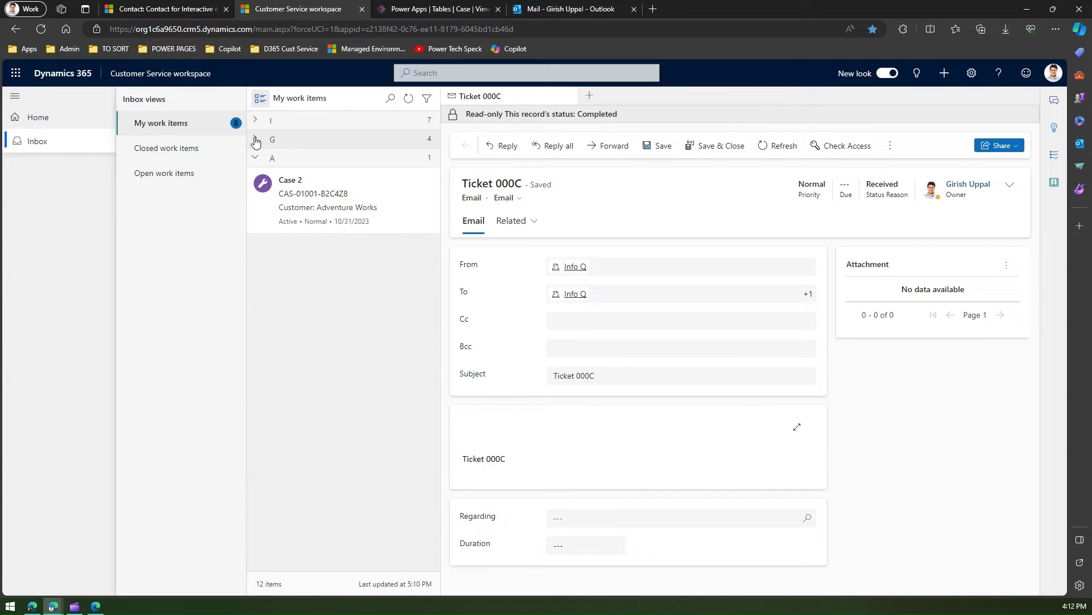
pyautogui.click(259, 121)
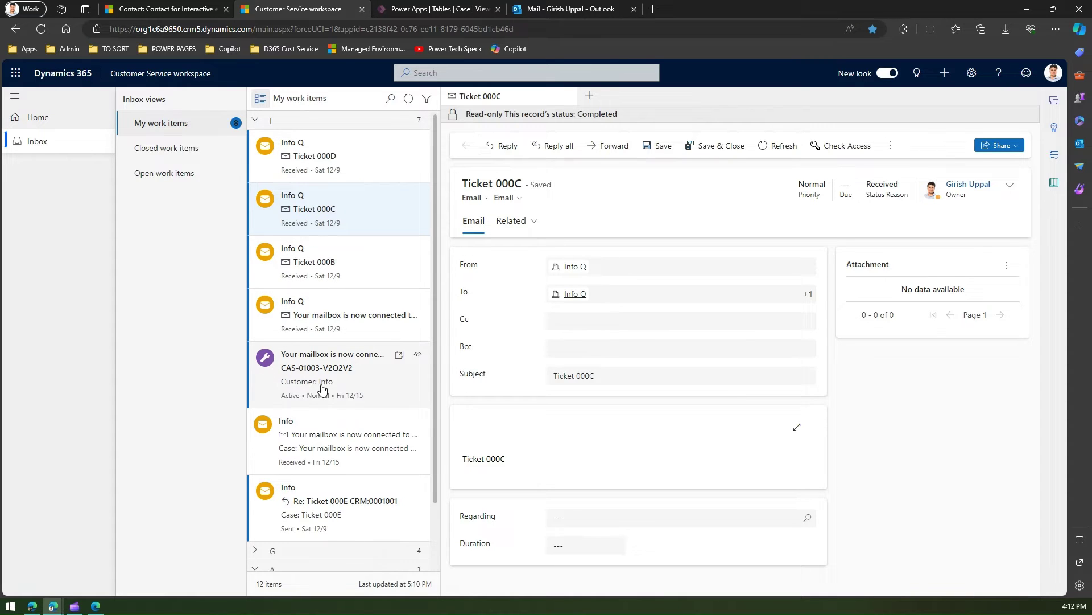
pyautogui.click(255, 120)
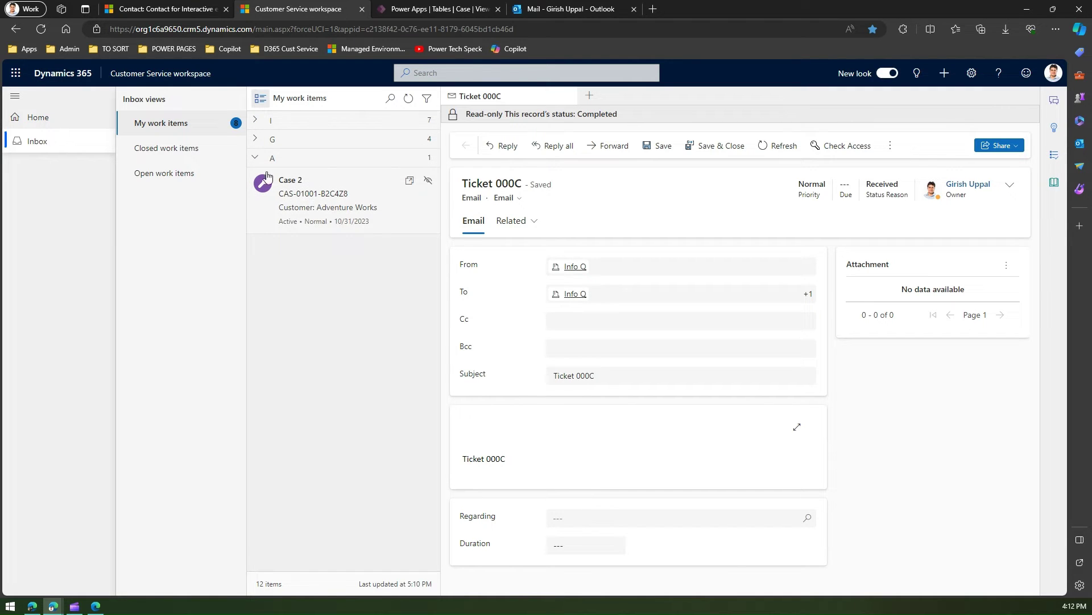
pyautogui.click(261, 139)
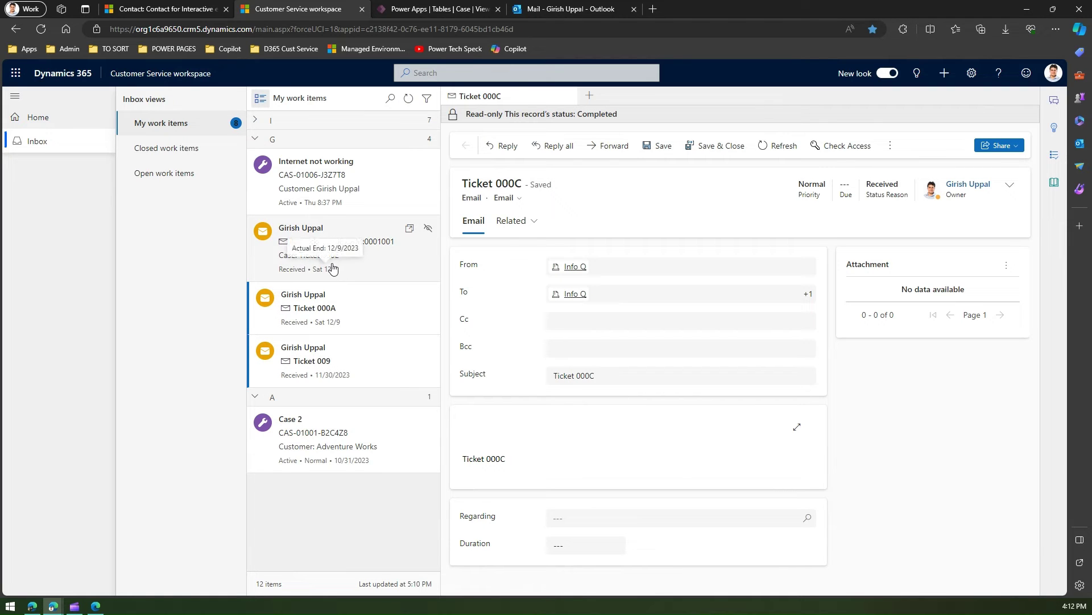
pyautogui.click(261, 140)
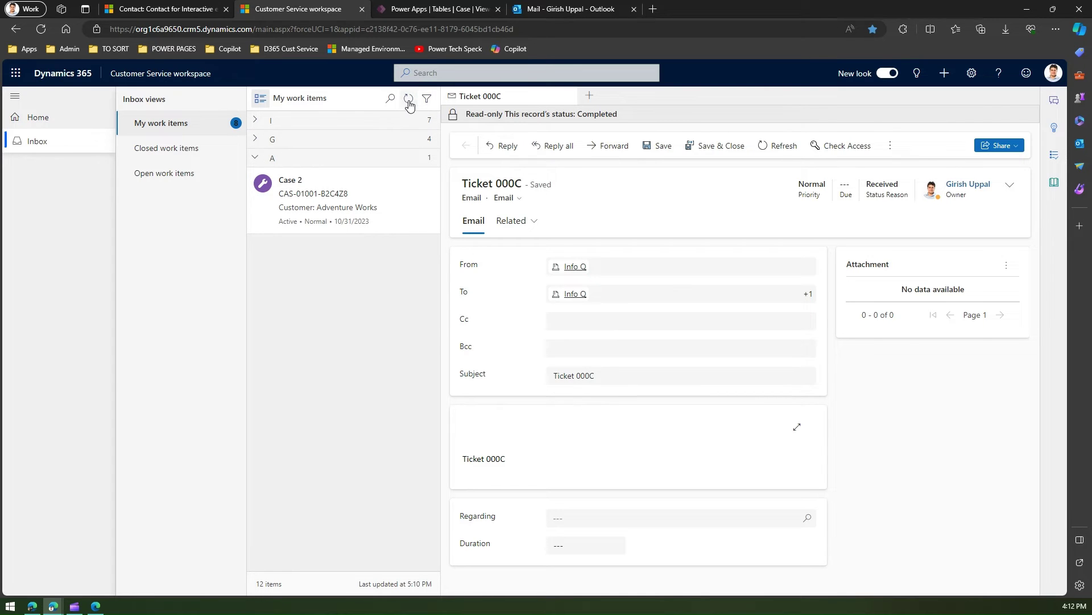
# Step: Review the sort order options for My work items, leaving them as they are, and expand the G and I groups
pyautogui.click(427, 99)
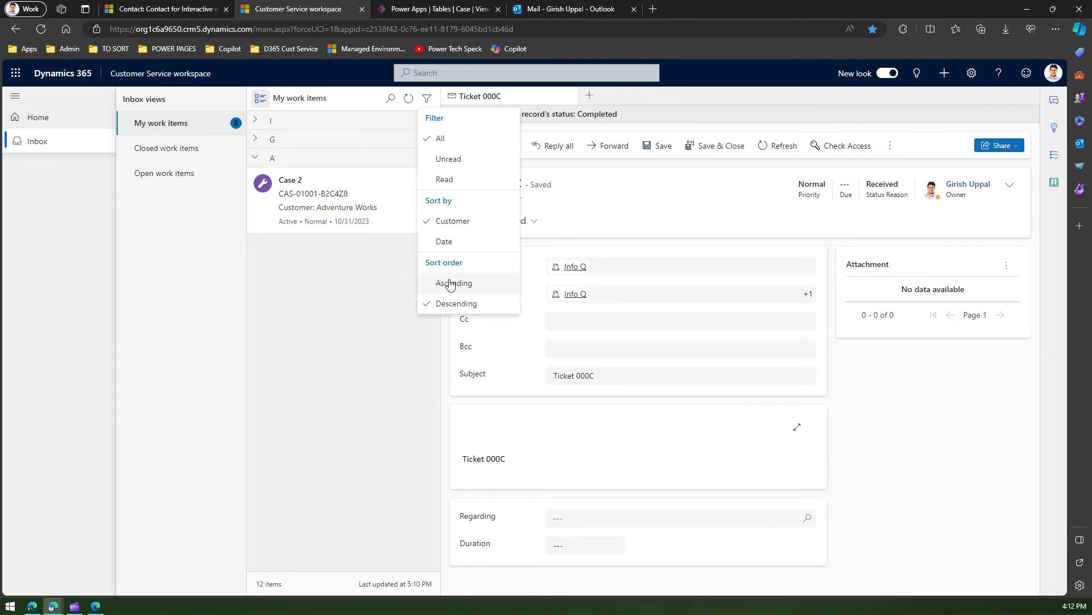
pyautogui.click(385, 330)
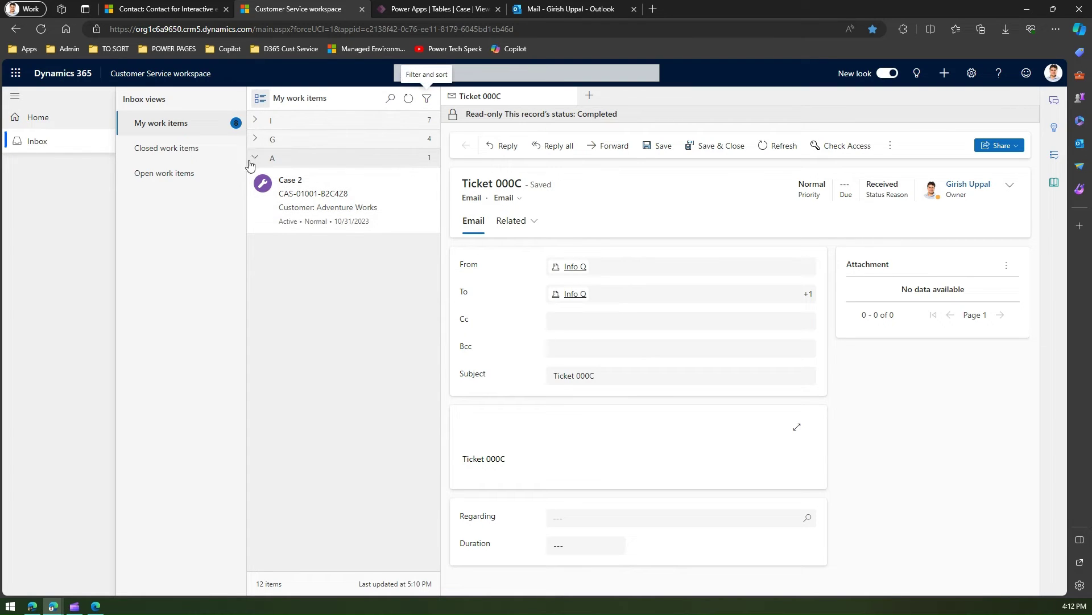
pyautogui.click(255, 139)
pyautogui.click(255, 121)
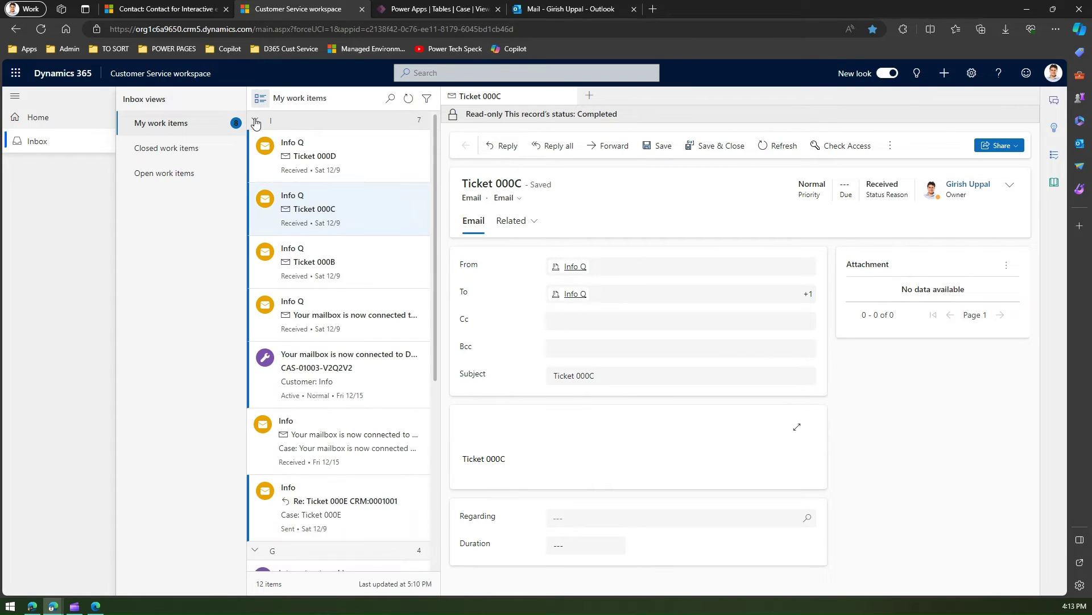
# Step: Switch to Customer Service Hub, close the Apps list to view the contact record, and return to Customer Service workspace
pyautogui.click(185, 8)
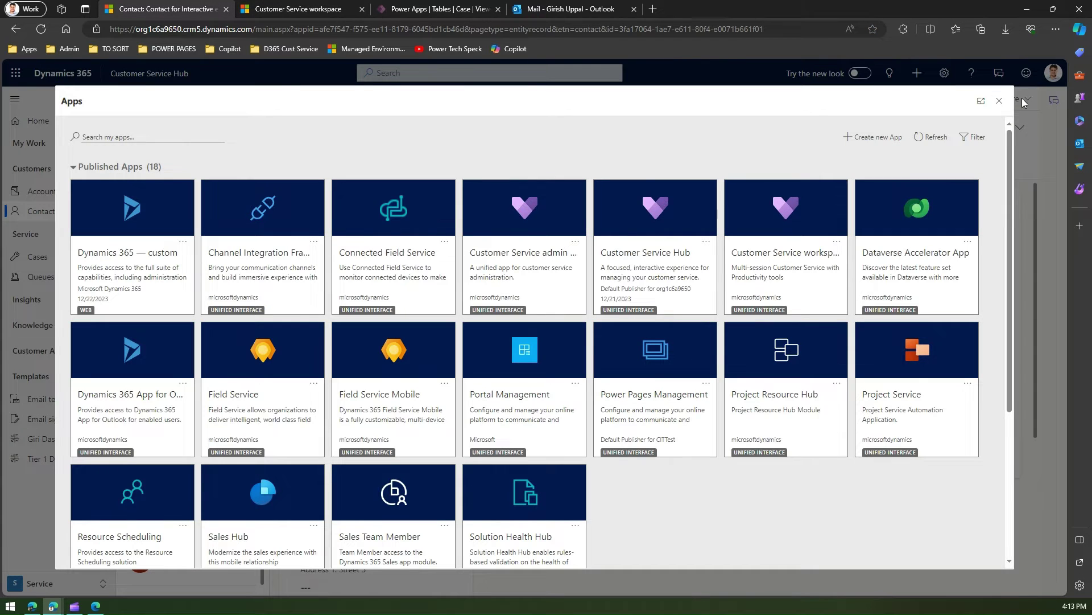
pyautogui.click(1000, 101)
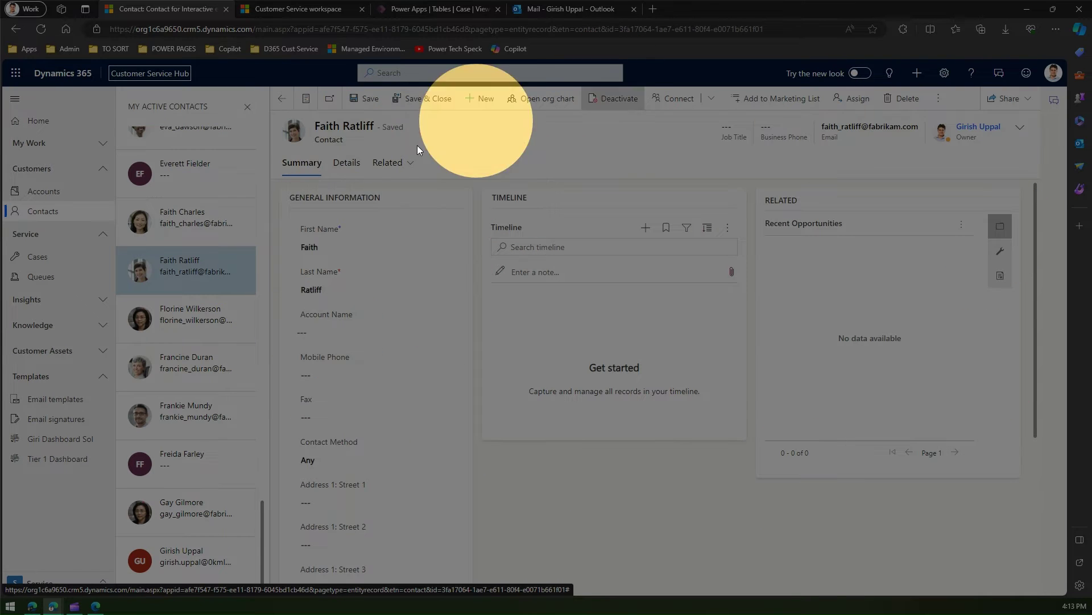
pyautogui.click(293, 10)
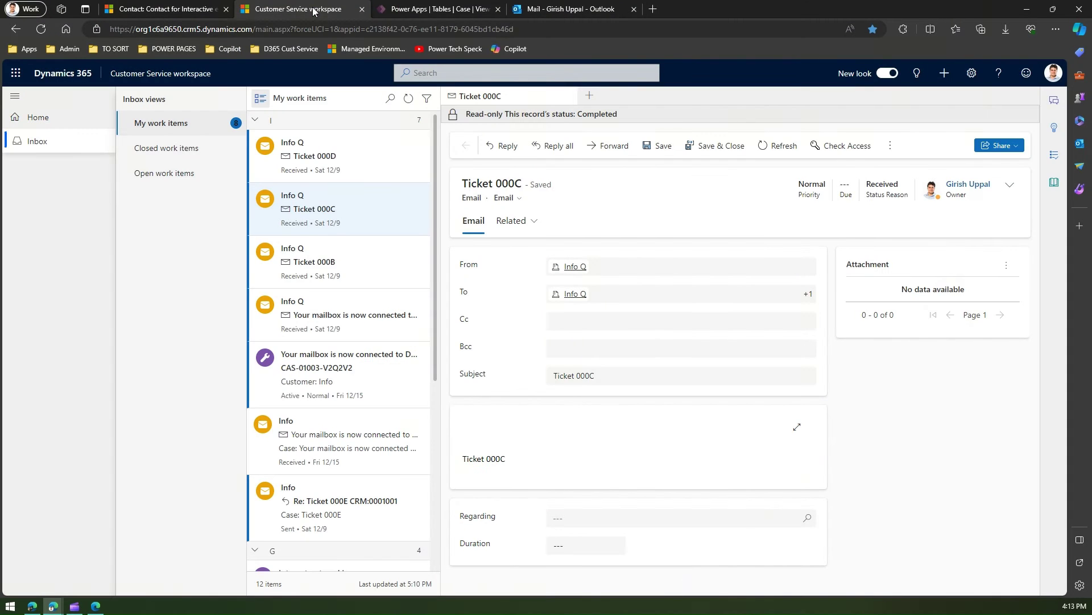
# Step: Open the Ticket 000D email and collapse the site map and the Inbox views pane to widen the record
pyautogui.click(316, 166)
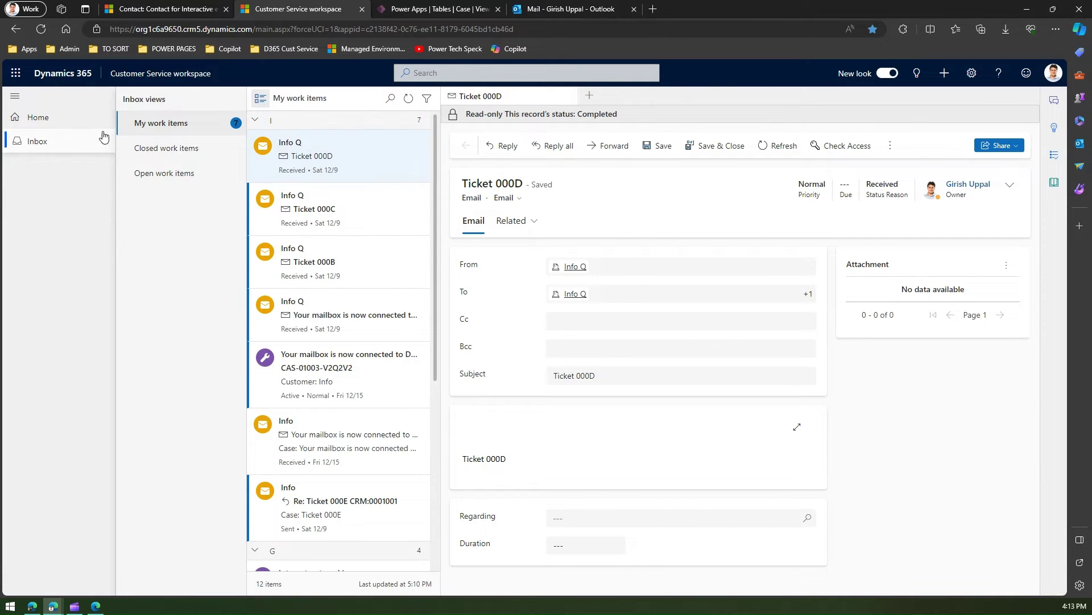
pyautogui.click(16, 96)
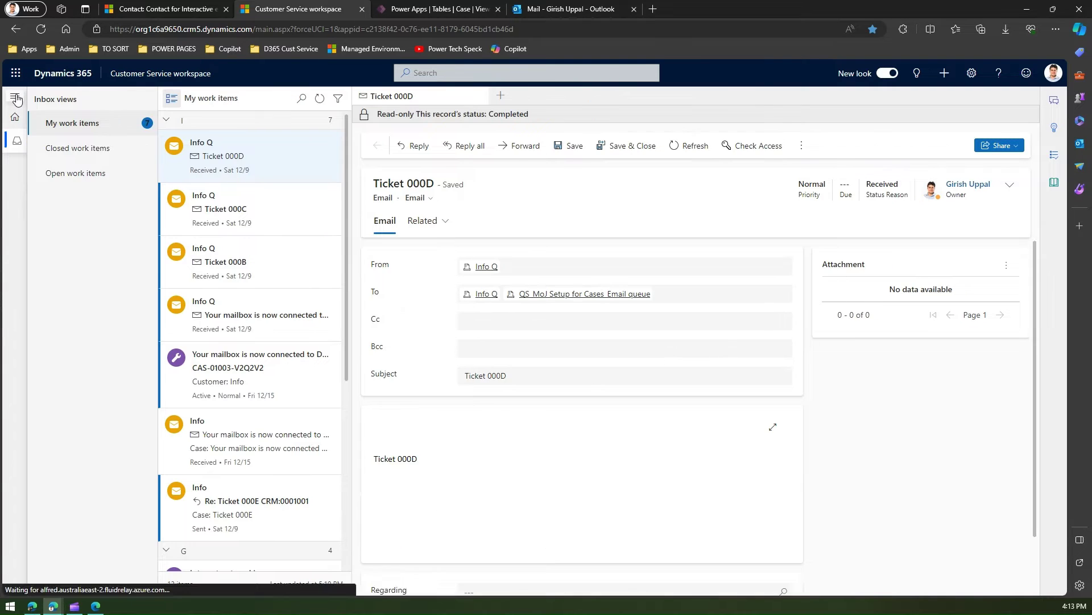
pyautogui.click(172, 99)
pyautogui.click(44, 101)
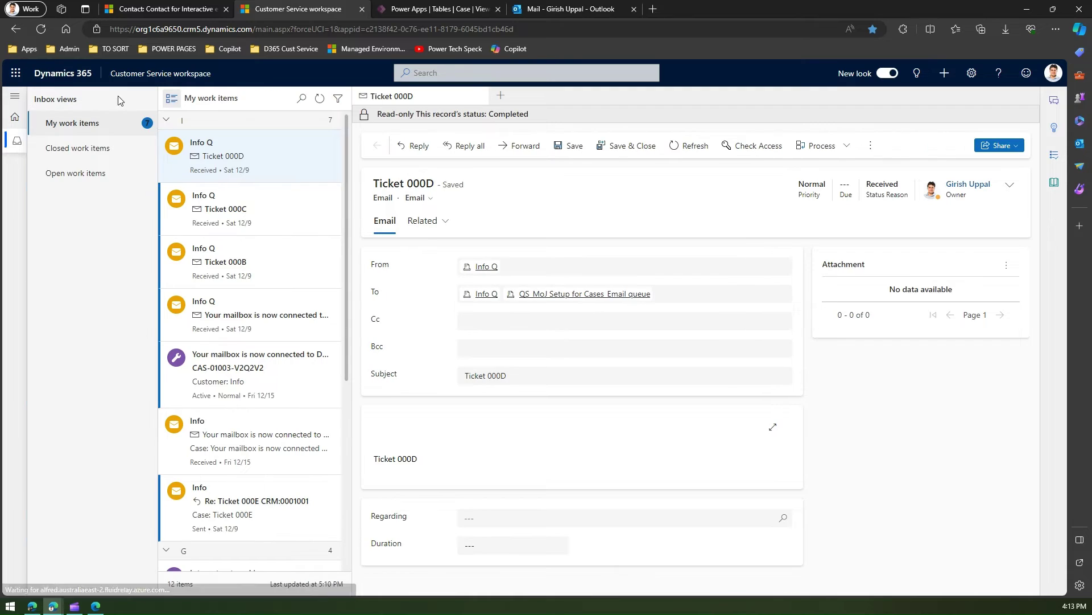
pyautogui.click(153, 101)
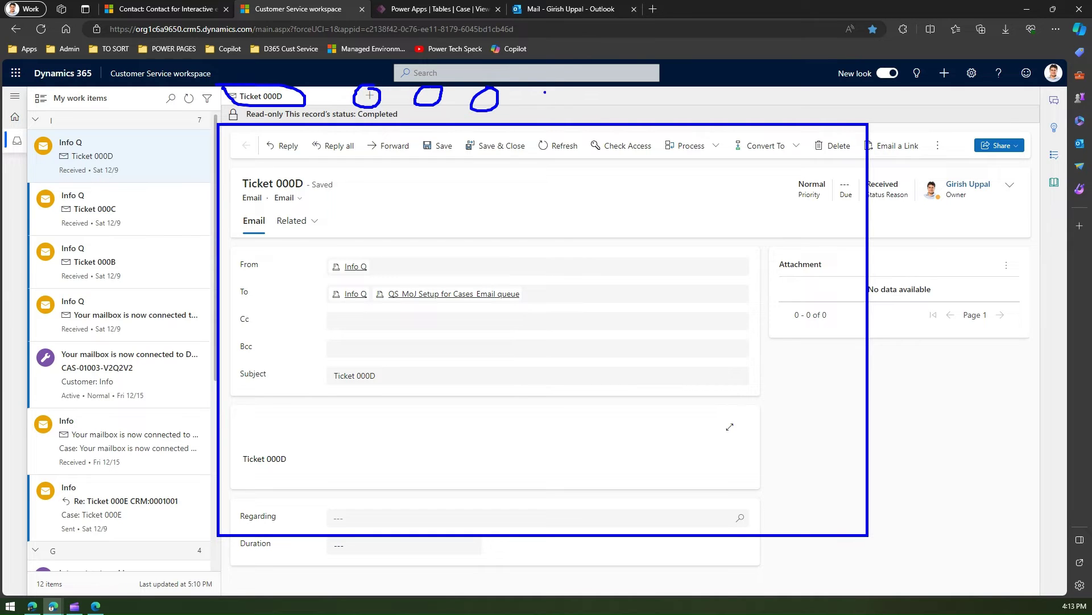
# Step: Add tabs for Dashboards, Customer Service historical analytics and Queues alongside the open Ticket 000D email
pyautogui.press('Escape')
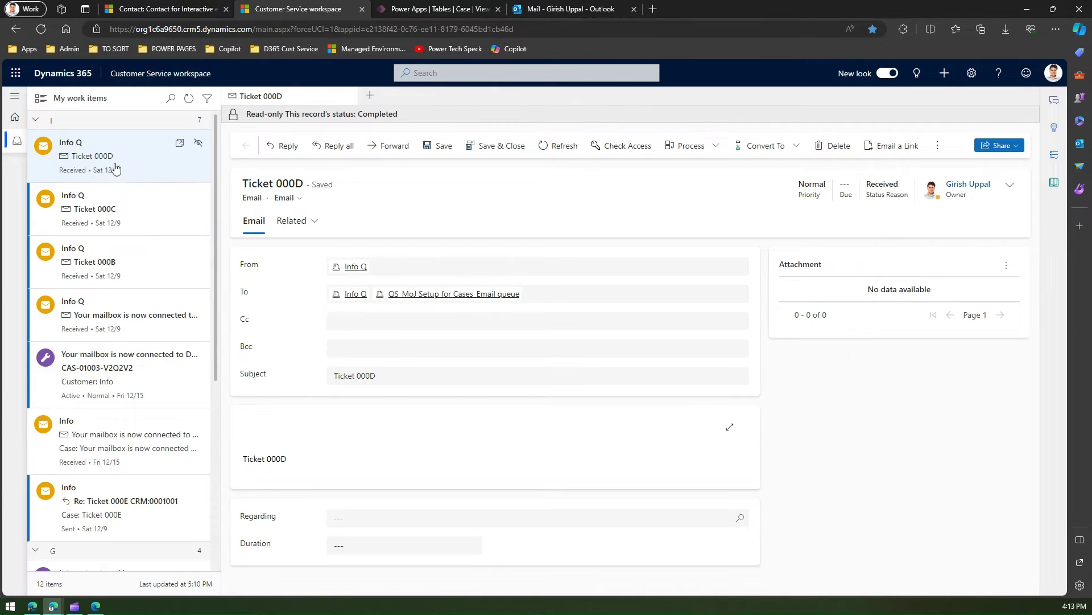
pyautogui.click(371, 97)
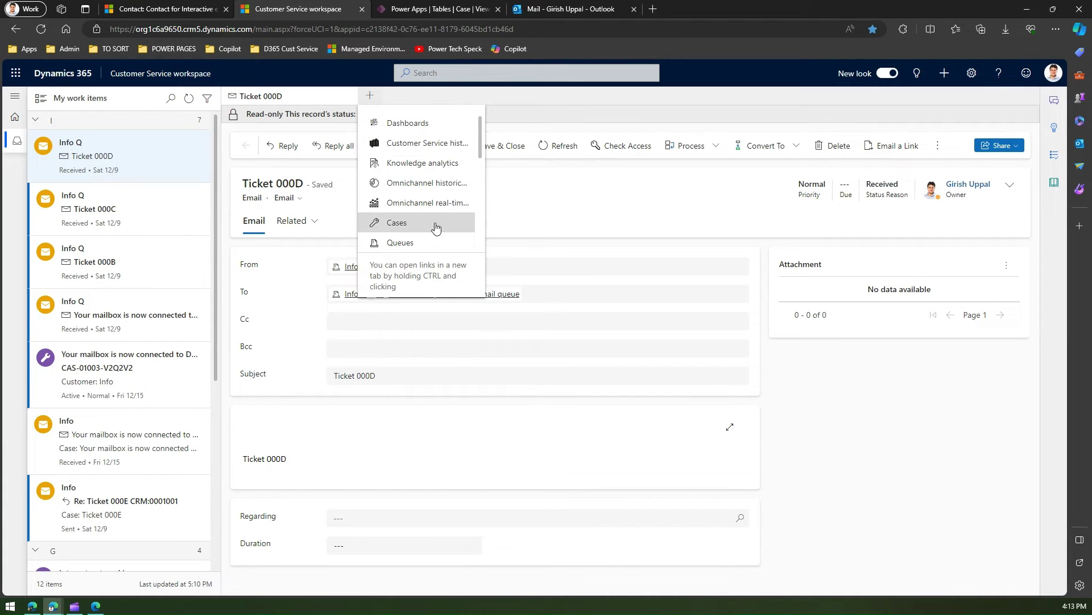
pyautogui.click(428, 124)
pyautogui.click(466, 97)
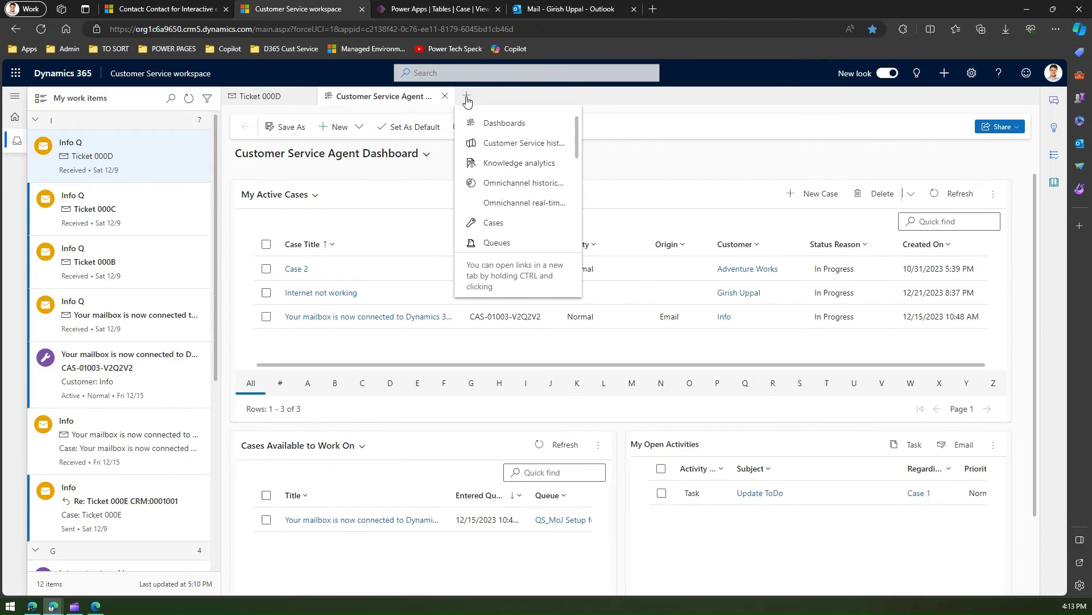
pyautogui.click(505, 143)
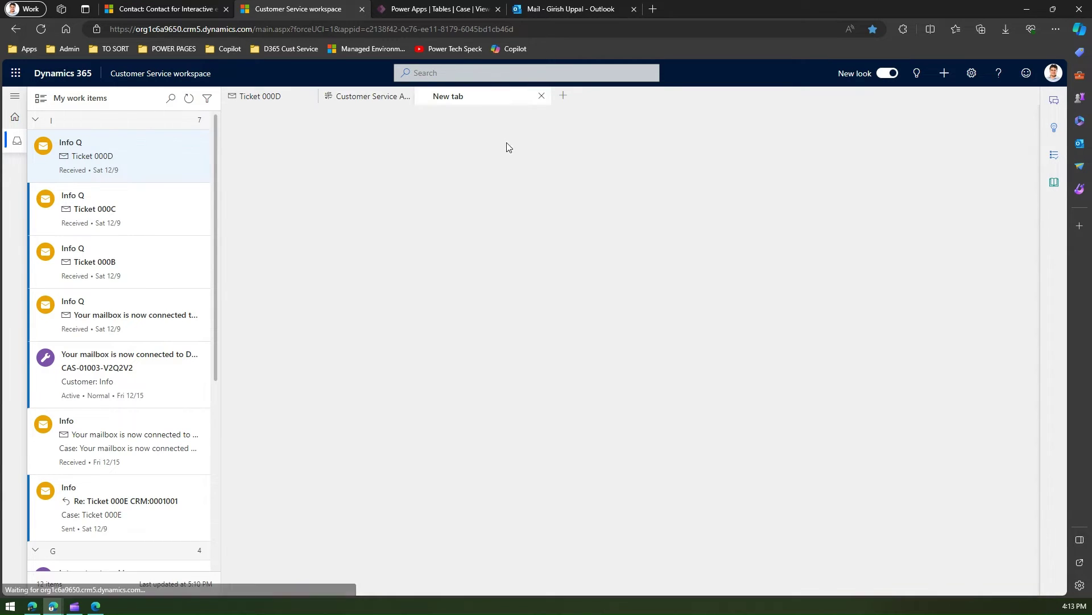
pyautogui.click(561, 96)
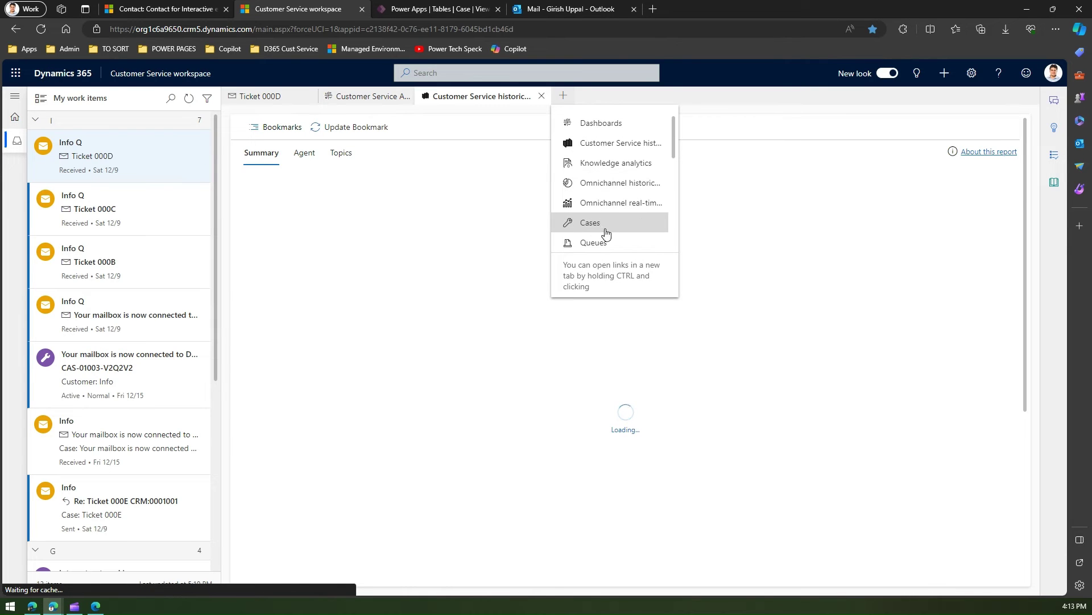
pyautogui.click(605, 243)
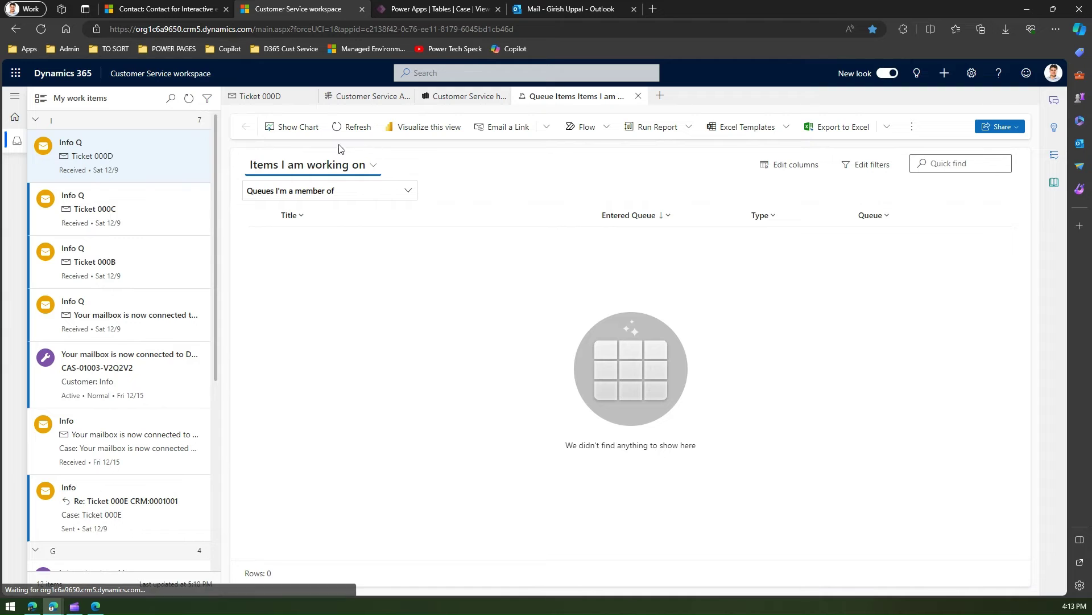
# Step: Look through the tabs opened with Ticket 000D one after another and return to the email record
pyautogui.click(271, 98)
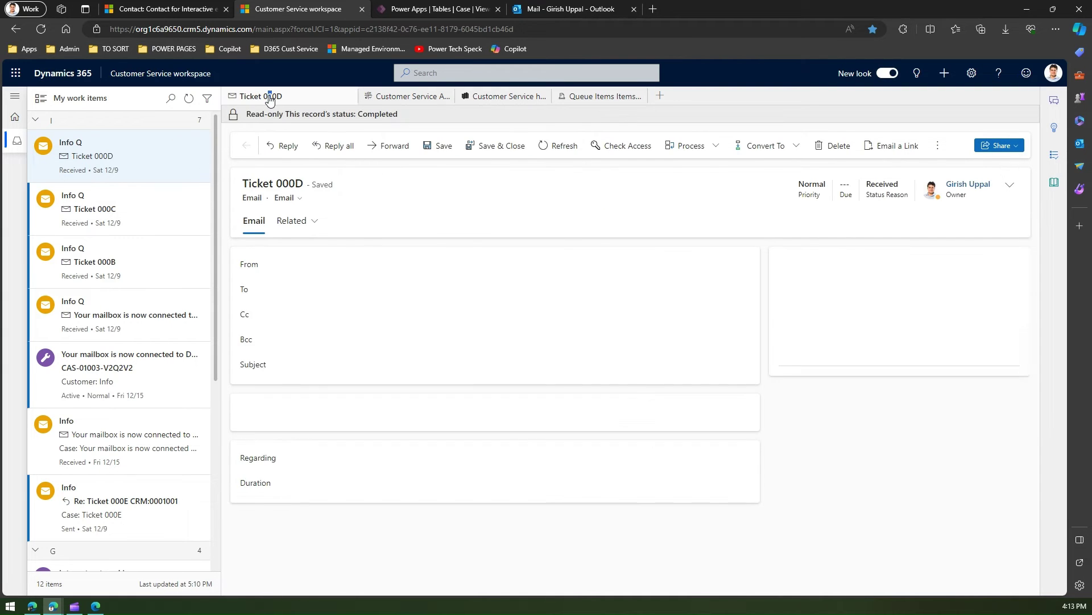
pyautogui.click(403, 98)
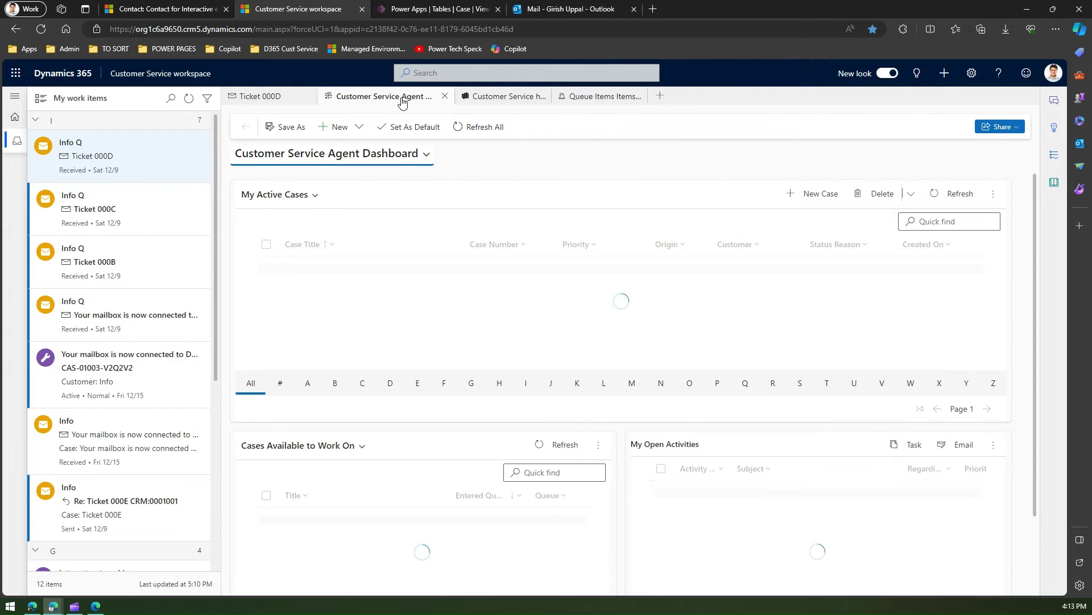
pyautogui.click(492, 100)
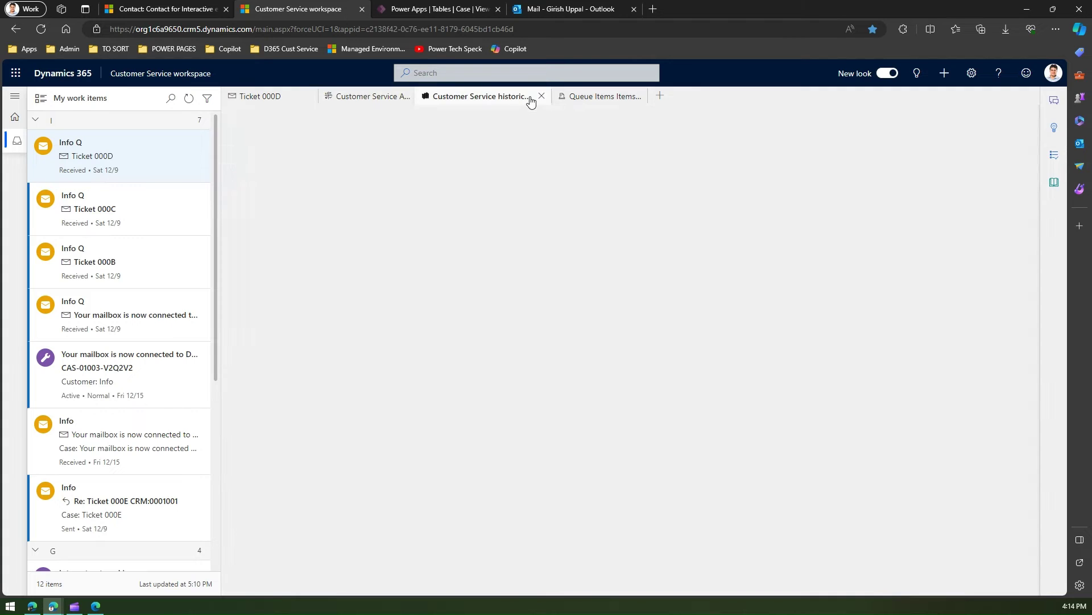
pyautogui.click(578, 99)
pyautogui.click(272, 98)
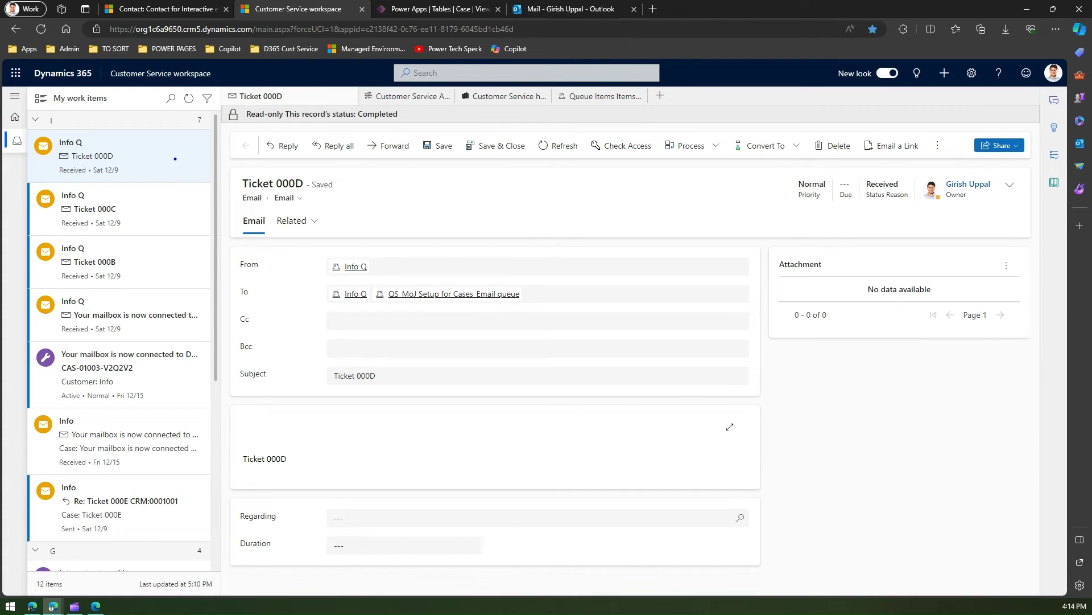
pyautogui.moveTo(200, 159); pyautogui.dragTo(356, 141)
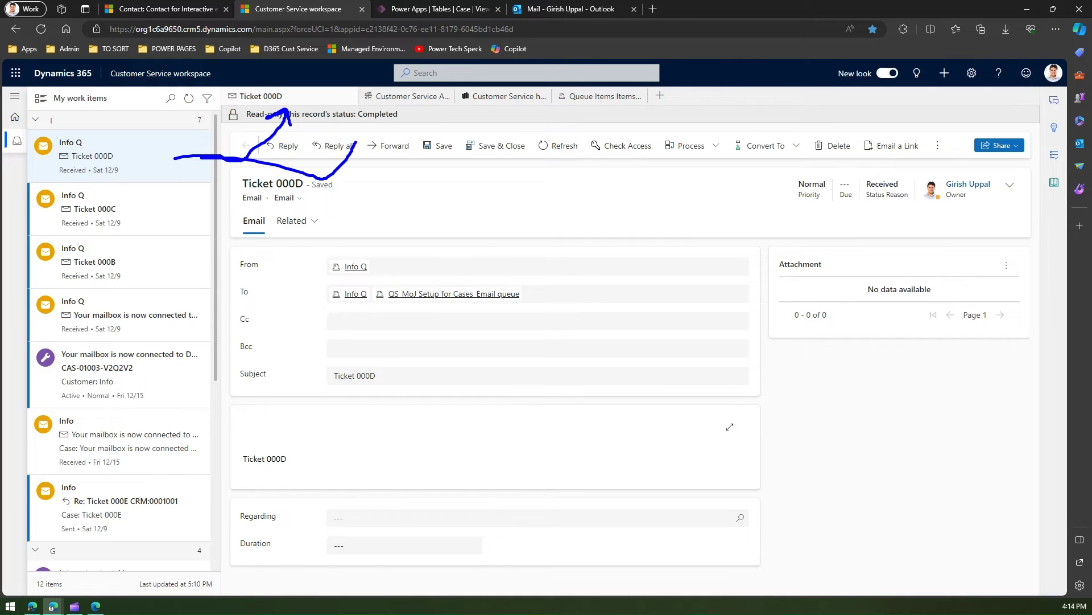
pyautogui.moveTo(224, 161)
pyautogui.mouseDown()
pyautogui.moveTo(436, 166)
pyautogui.moveTo(565, 104)
pyautogui.mouseUp()
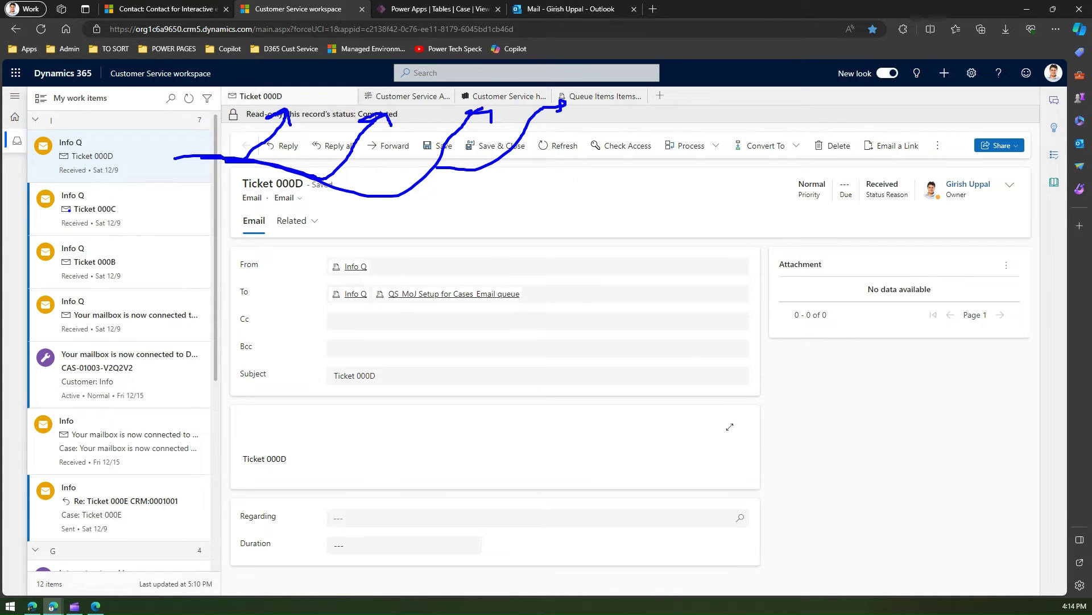
pyautogui.press('Escape')
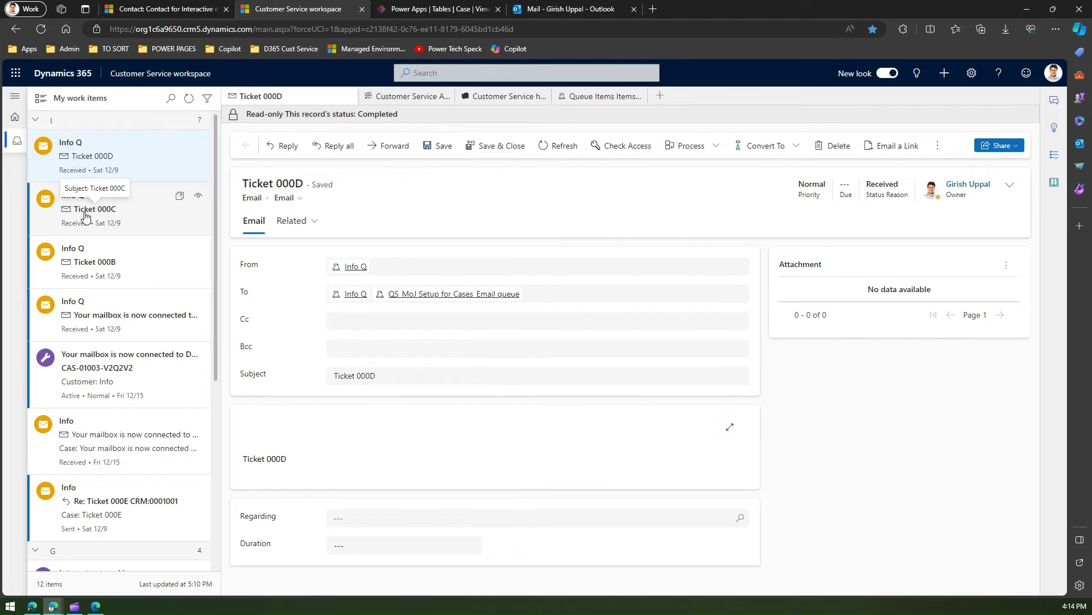
# Step: Open the Ticket 000C email from My work items and add a Queues tab beside it
pyautogui.click(85, 216)
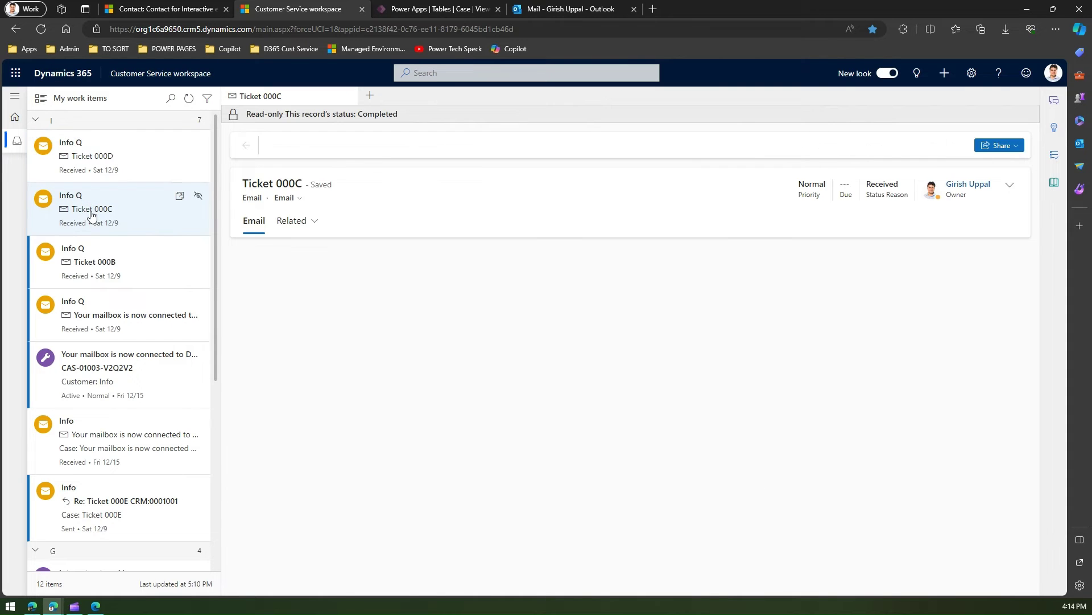
pyautogui.click(370, 96)
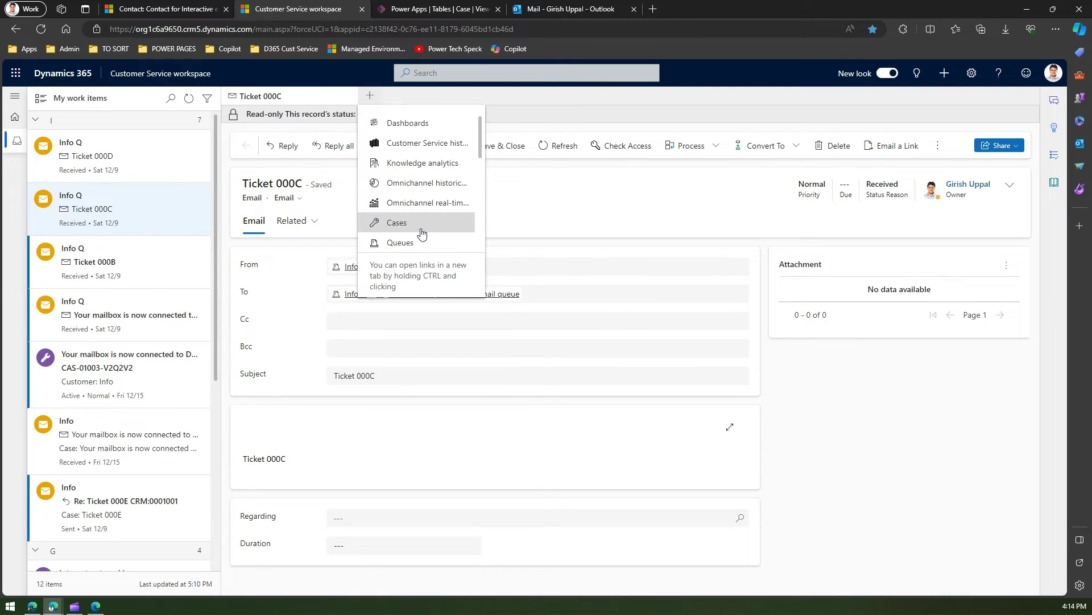
pyautogui.click(424, 242)
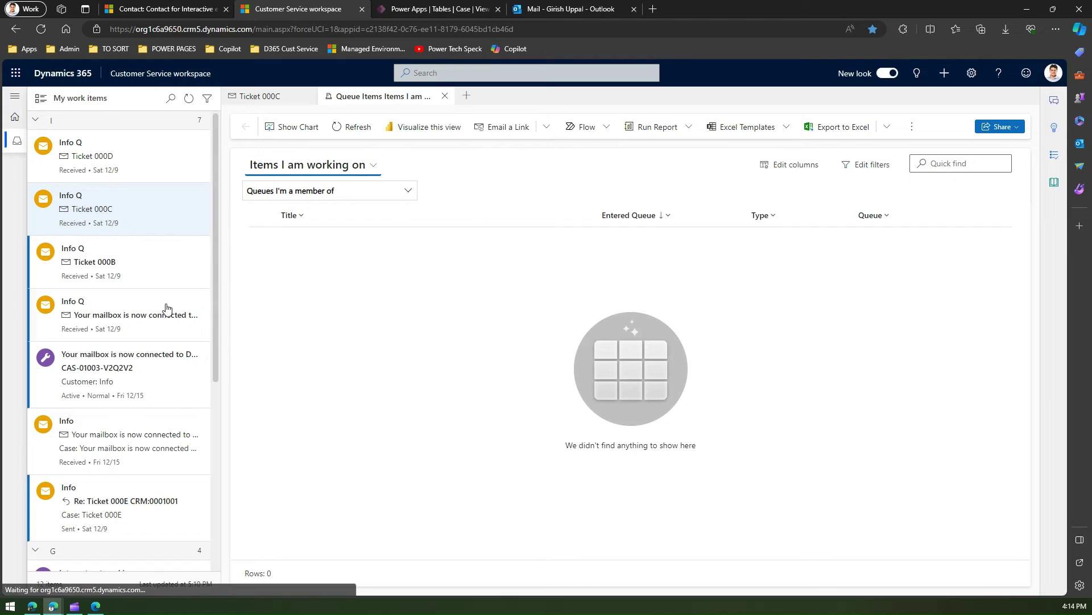
# Step: Open the Info Q email about the mailbox being connected and add an Omnichannel real-time analytics tab beside it
pyautogui.click(119, 326)
pyautogui.click(371, 98)
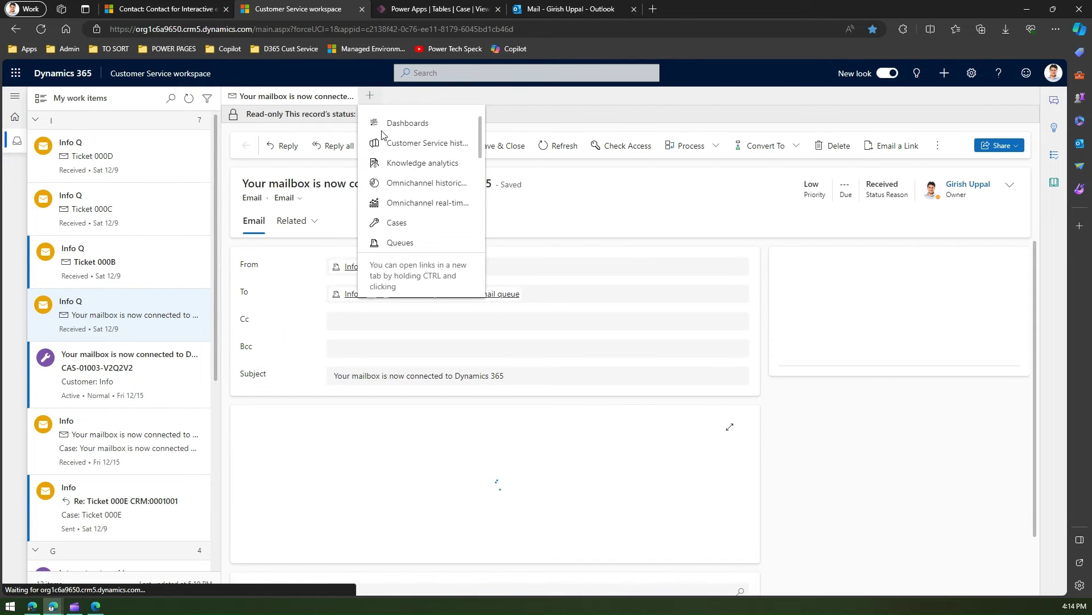
pyautogui.click(419, 203)
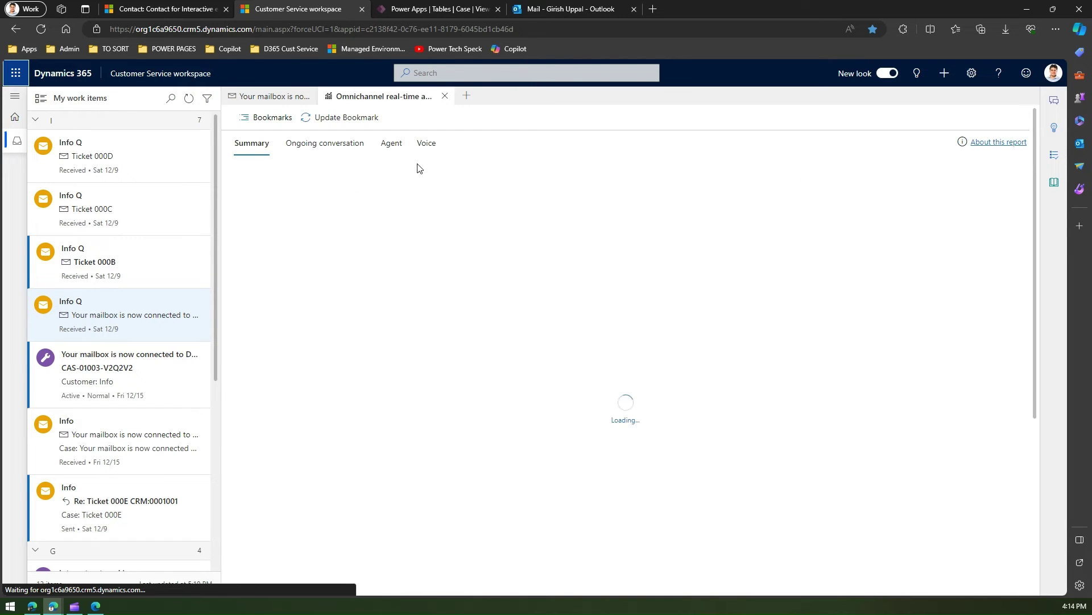
# Step: Switch through the Ticket 000B, 000C and 000D emails and check which tabs each item keeps, including Ticket 000D's dashboard and historical analytics
pyautogui.click(112, 263)
pyautogui.click(127, 214)
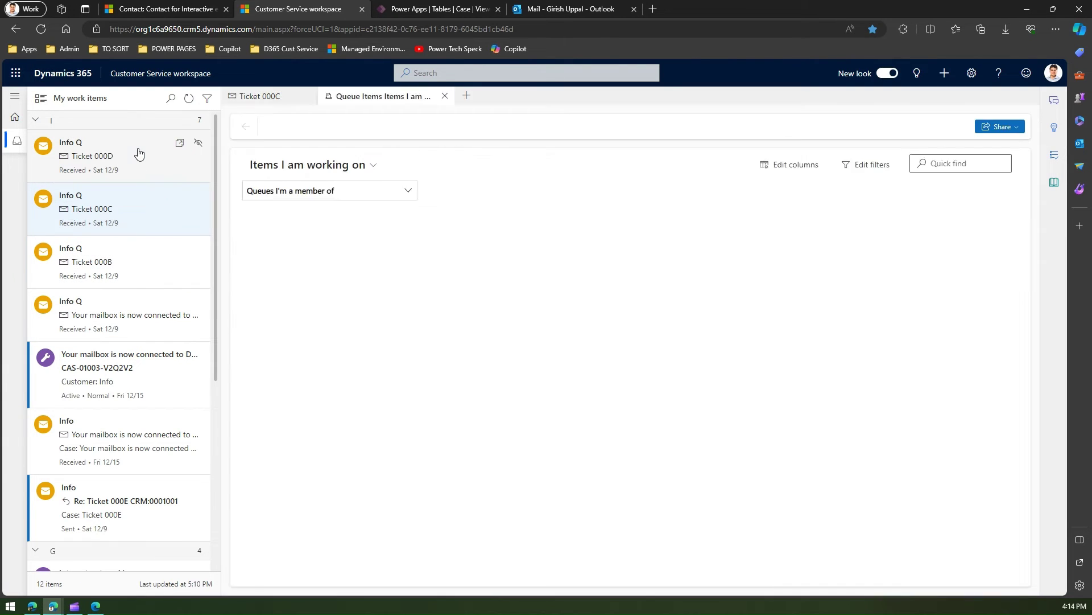
pyautogui.click(137, 152)
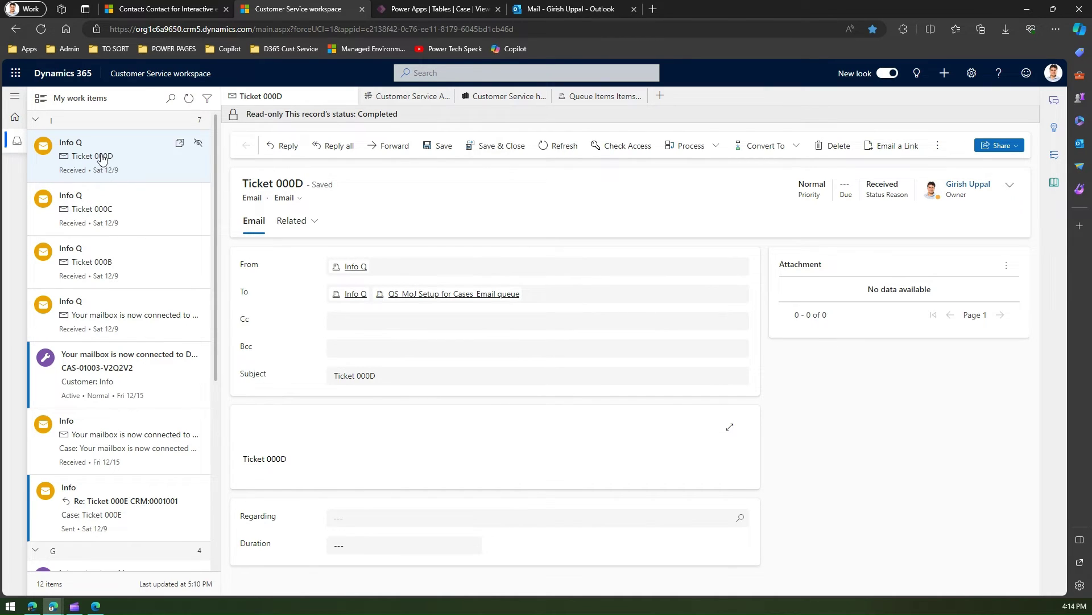
pyautogui.click(413, 97)
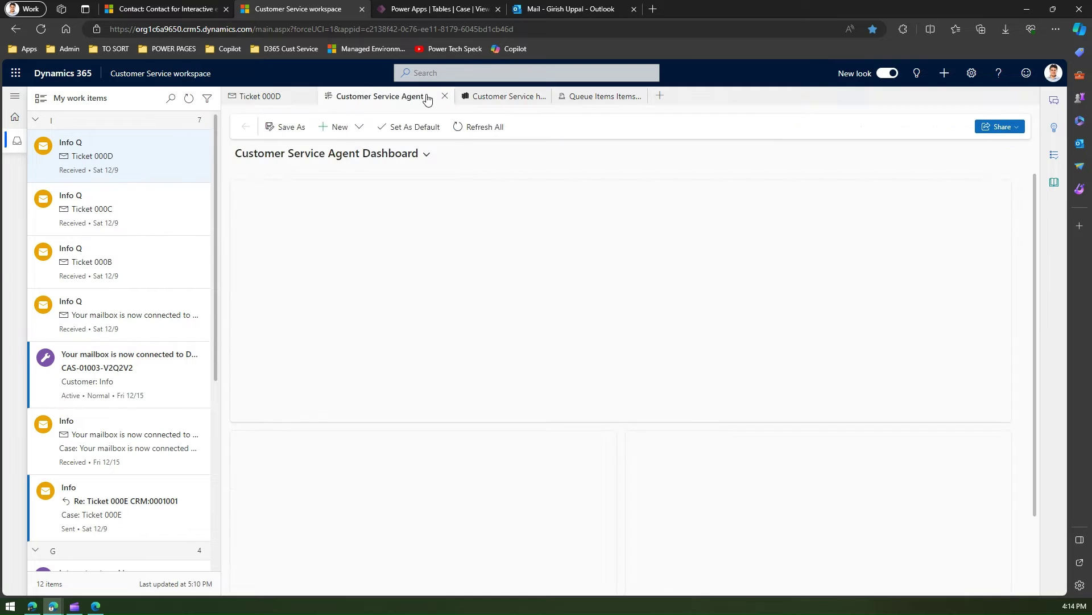
pyautogui.click(549, 100)
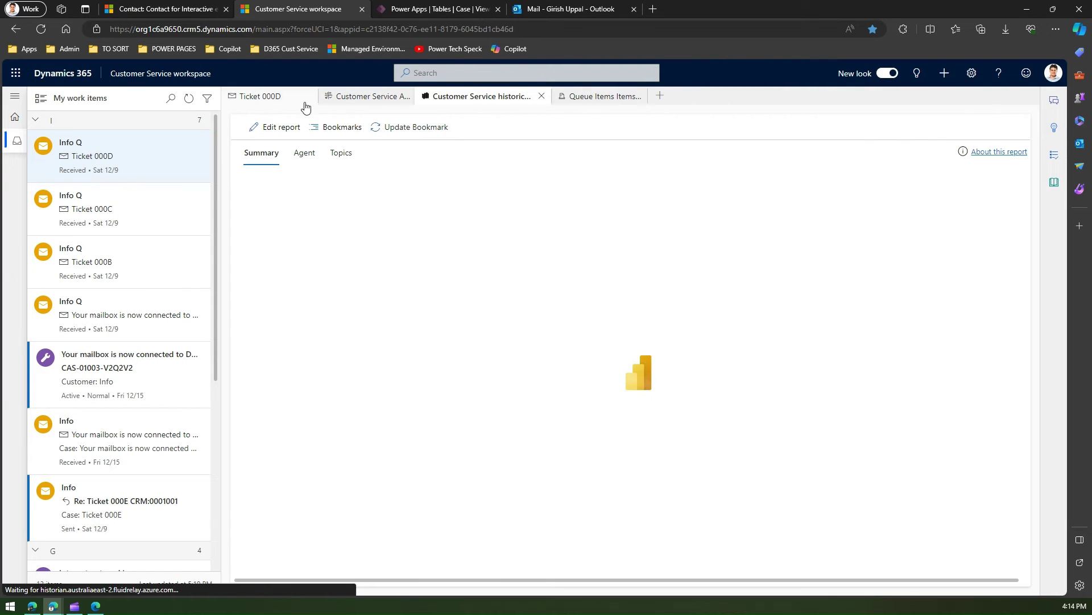
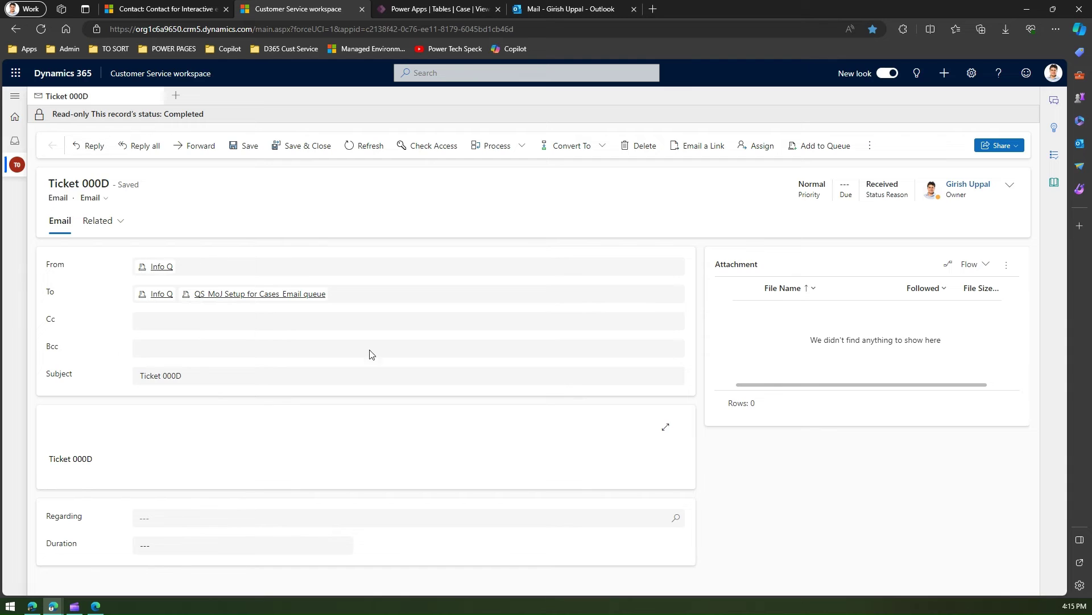
# Step: Expand the site map, return to the Inbox, and open the Ticket 000B email in a new session
pyautogui.click(15, 98)
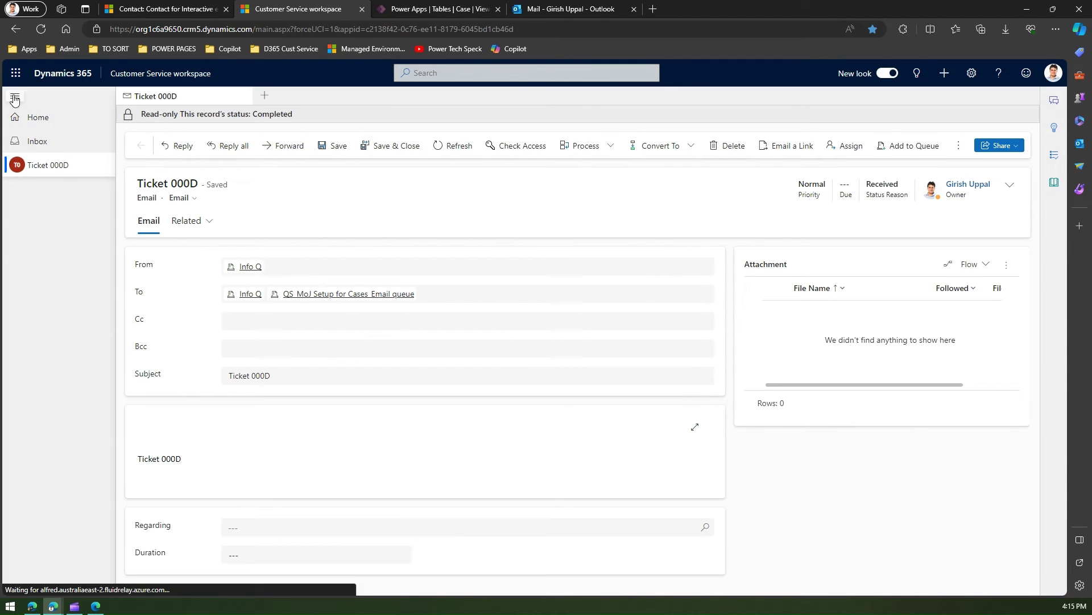
pyautogui.click(48, 143)
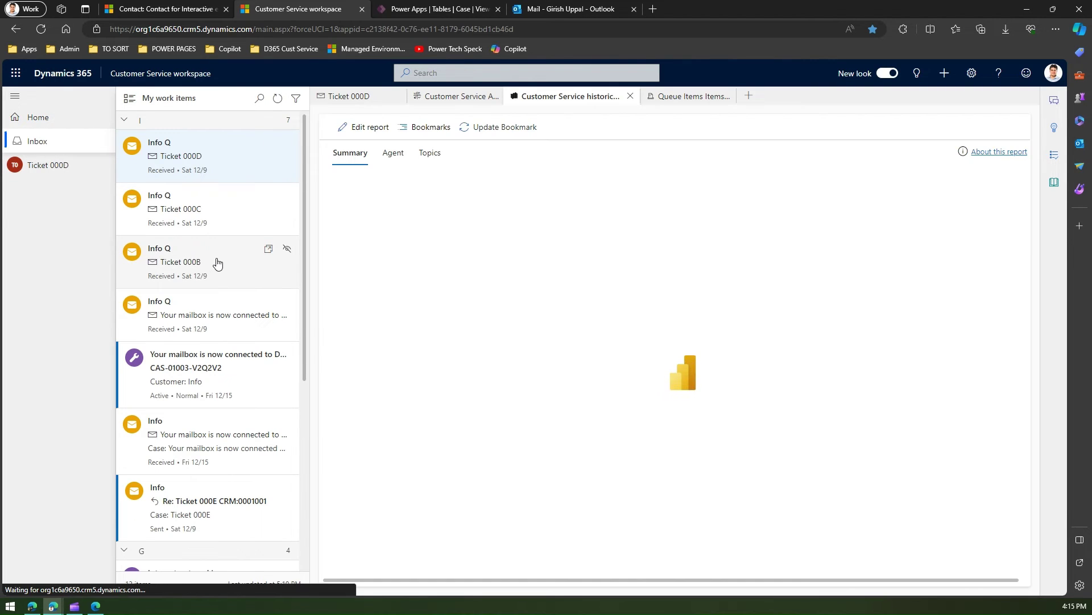
pyautogui.click(215, 262)
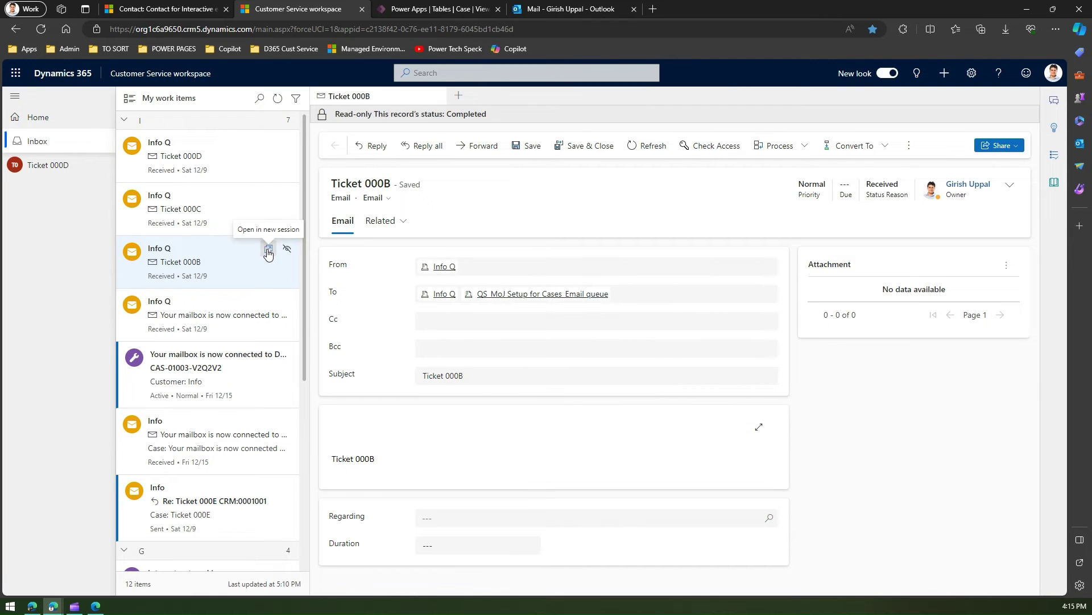
pyautogui.moveTo(258, 246)
pyautogui.mouseDown()
pyautogui.moveTo(184, 213)
pyautogui.moveTo(81, 203)
pyautogui.mouseUp()
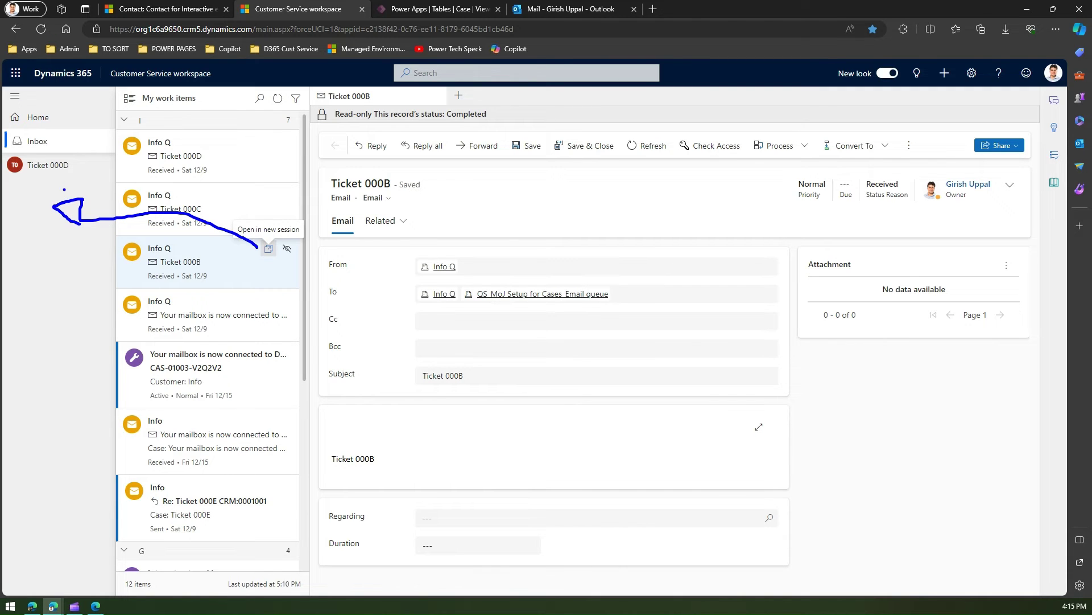
pyautogui.click(268, 248)
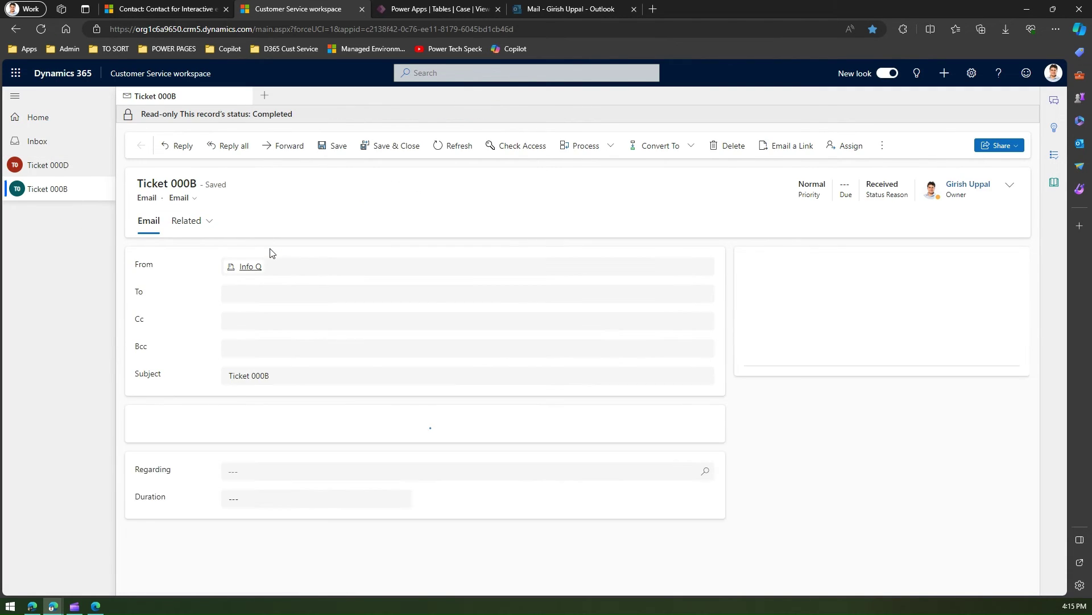
# Step: Return to the Inbox and open Info's mailbox-connected email with the linked case in a new session
pyautogui.click(71, 141)
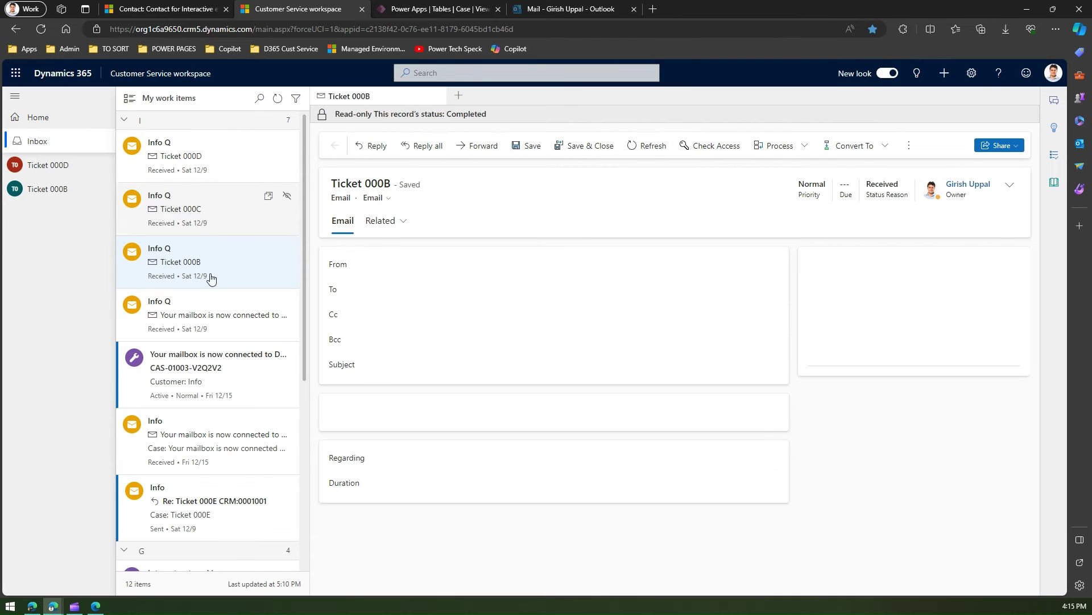
pyautogui.click(189, 442)
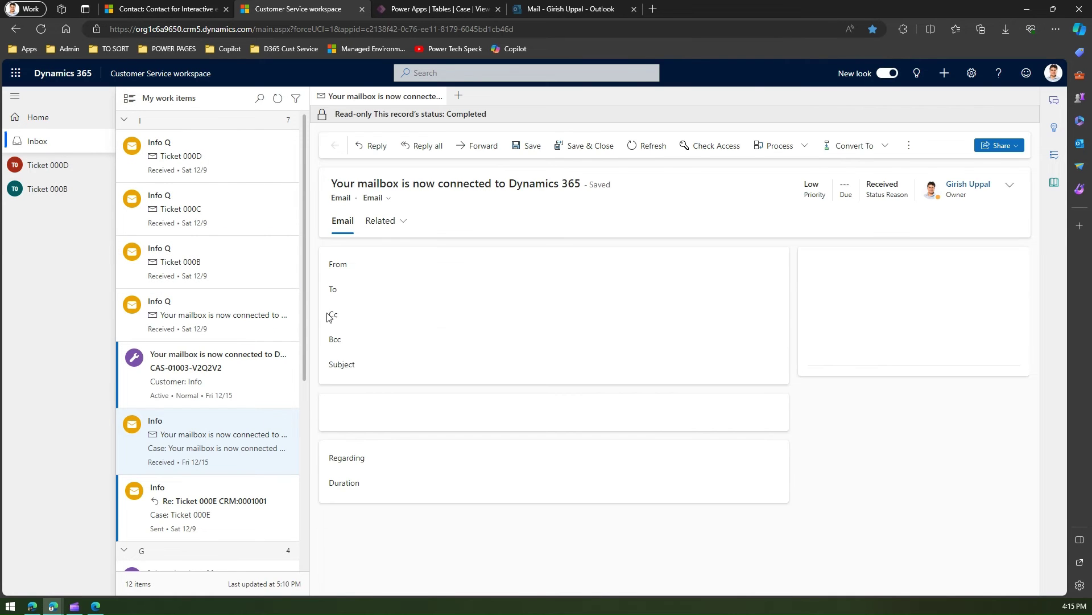
pyautogui.click(268, 421)
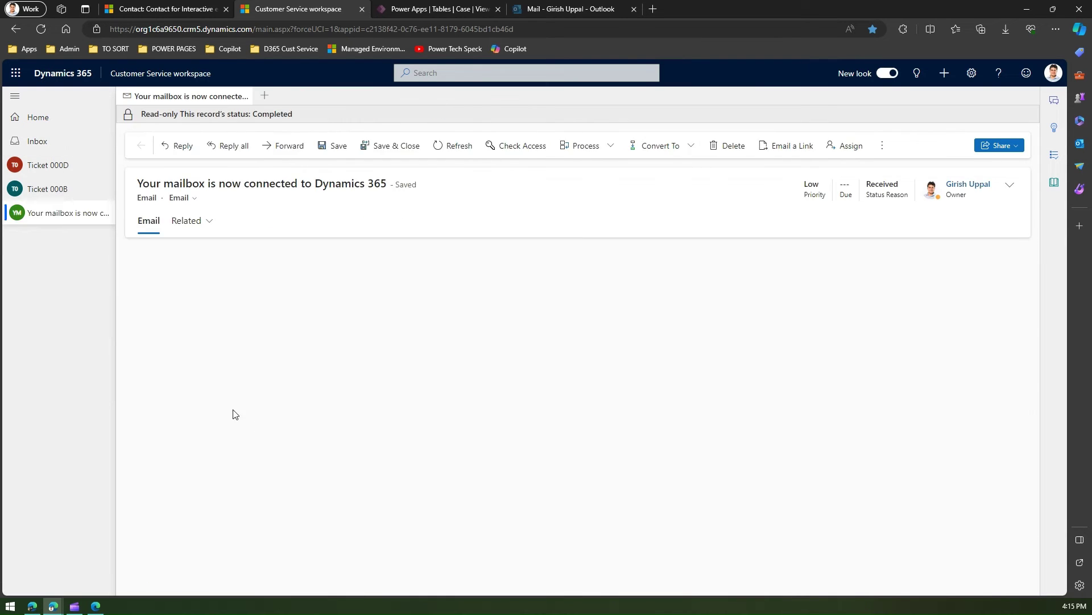
# Step: Go back to the Inbox, switch to the Ticket 000D session, and add two Dashboards tabs to it
pyautogui.click(38, 143)
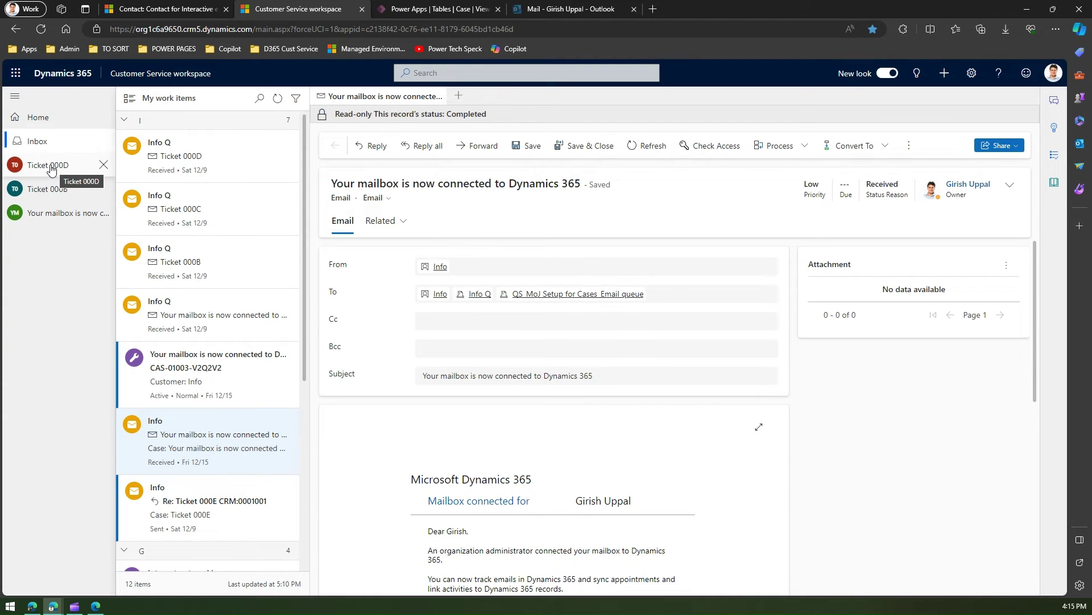
pyautogui.click(50, 168)
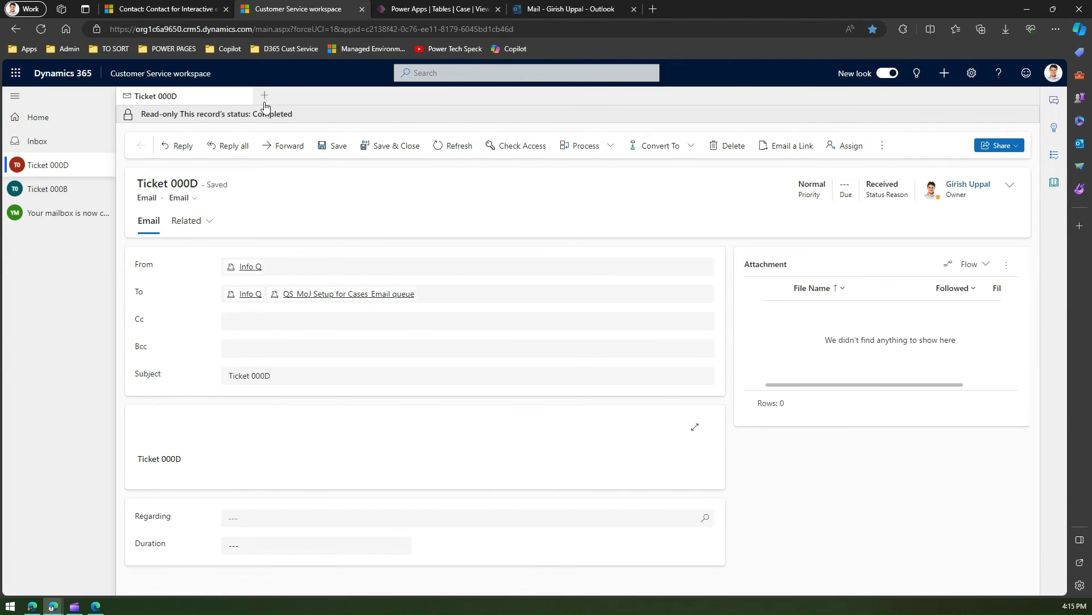
pyautogui.click(267, 97)
pyautogui.click(316, 122)
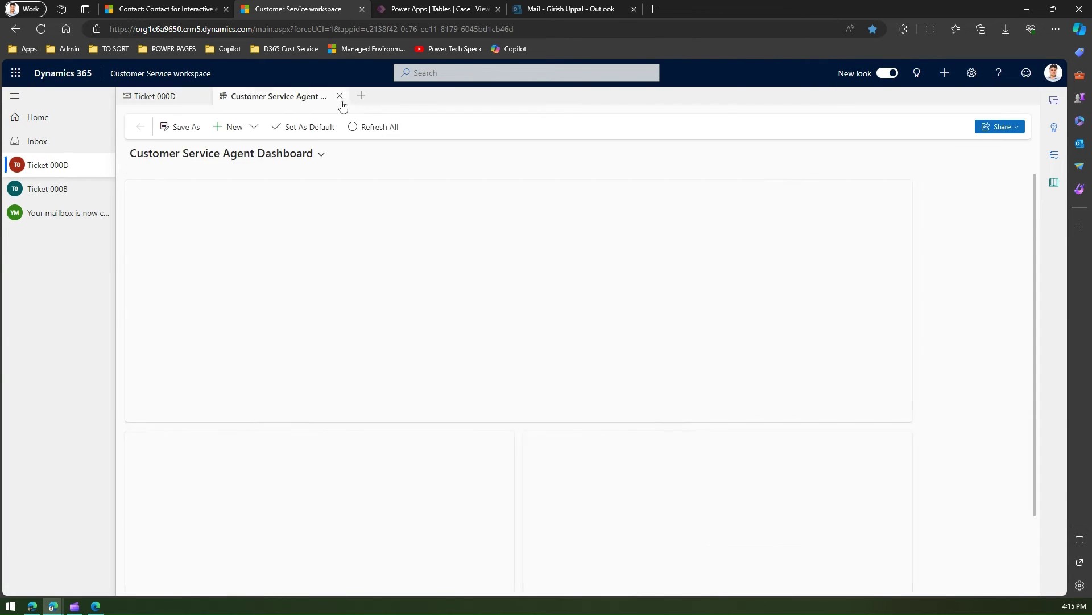
pyautogui.click(363, 98)
pyautogui.click(376, 122)
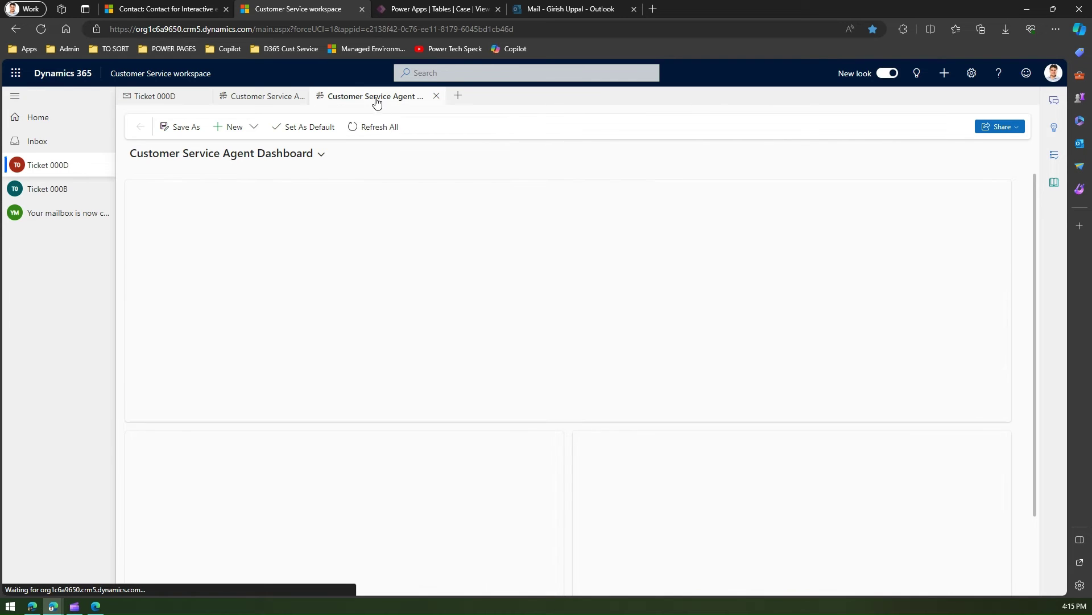
# Step: Add a Queues tab to the Ticket 000D session and compare the session's tabs with those of the Ticket 000D email in the Inbox
pyautogui.click(459, 98)
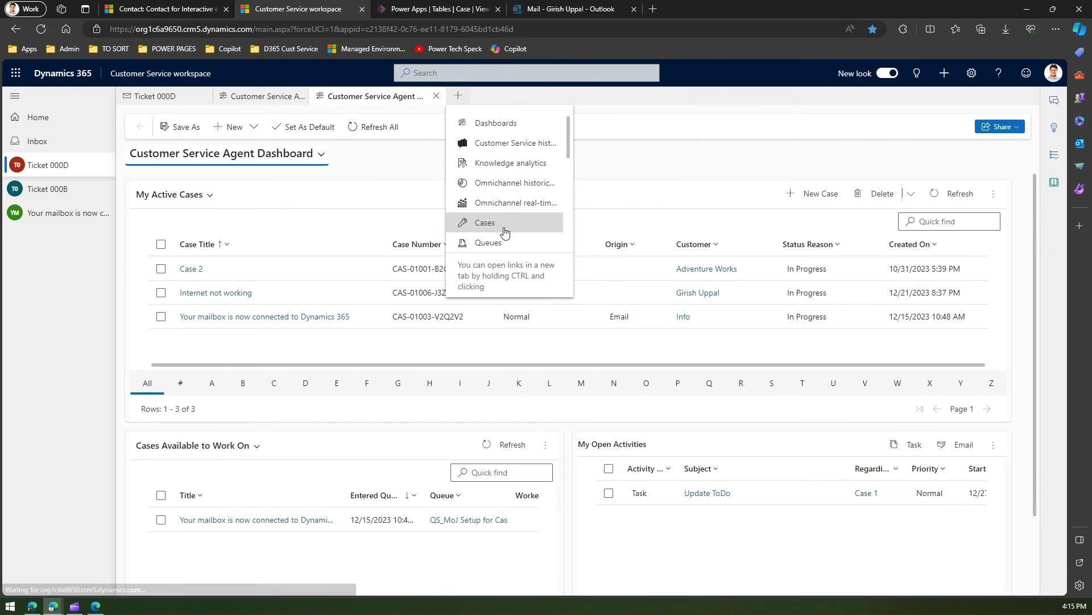
pyautogui.click(39, 141)
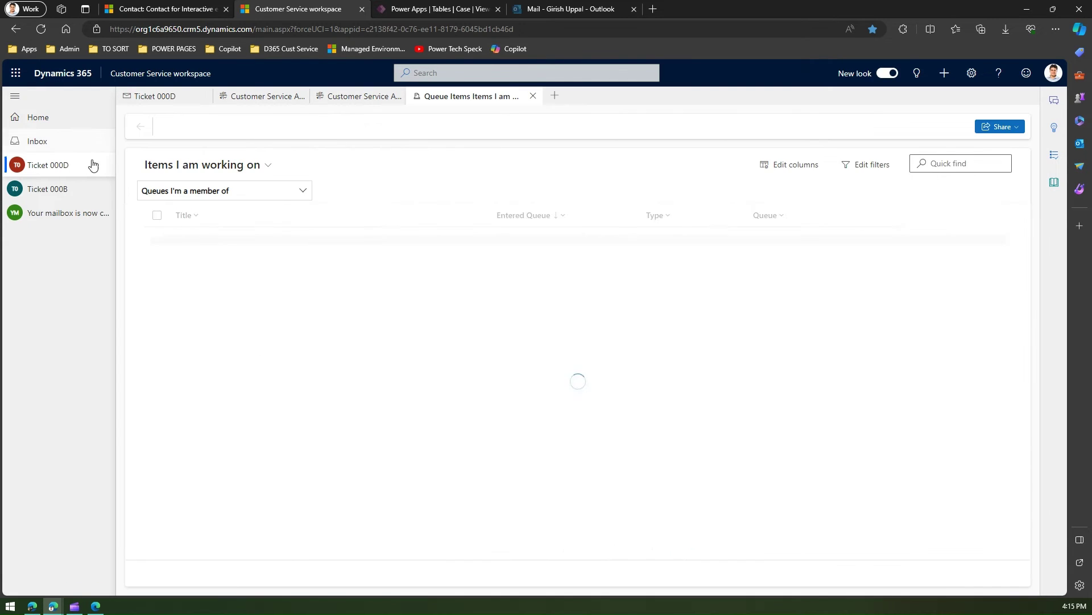
pyautogui.click(51, 141)
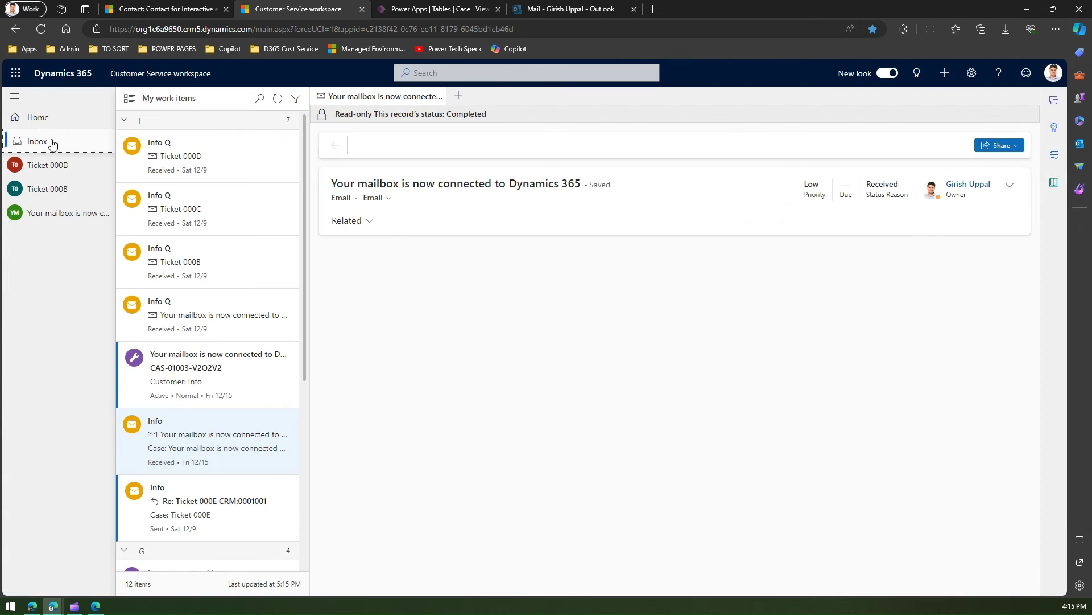
pyautogui.click(193, 169)
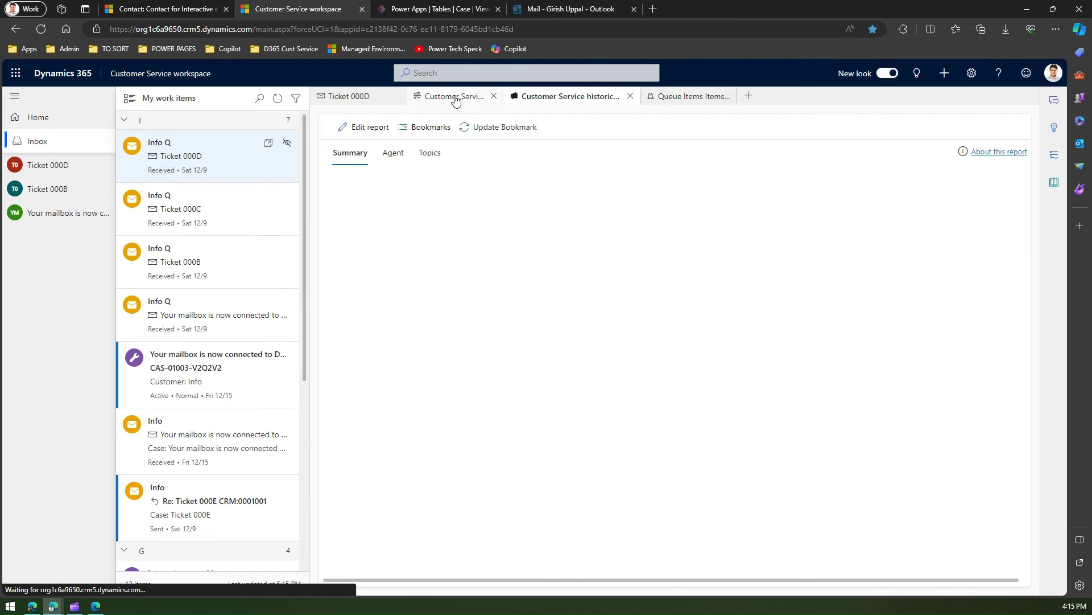
pyautogui.click(268, 147)
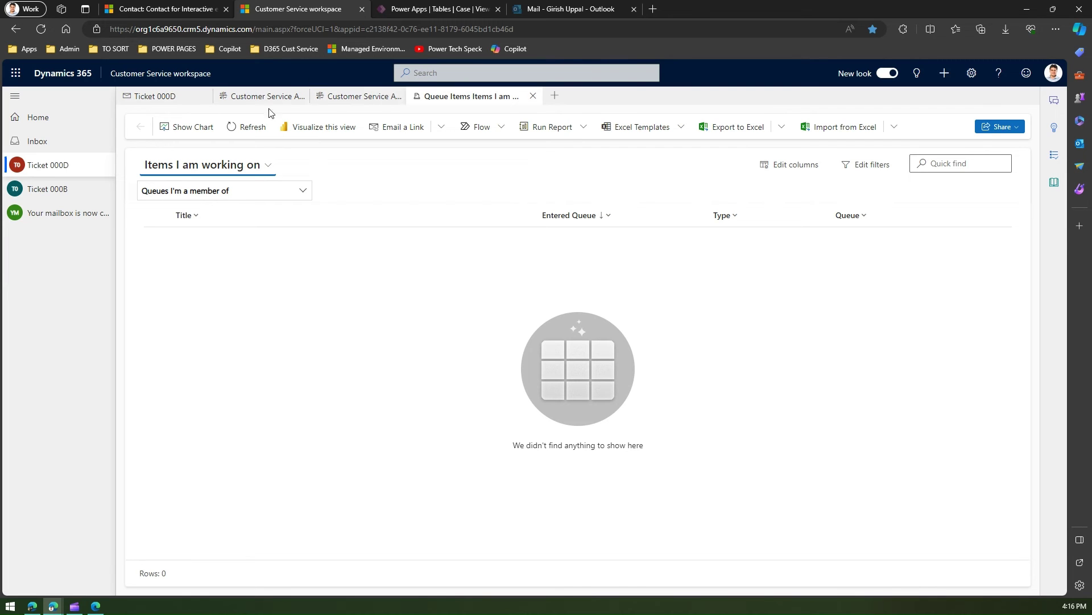
# Step: Return to the Inbox, display Info's Re: Ticket 000E email, and add Cases and Queues tabs to it
pyautogui.click(33, 148)
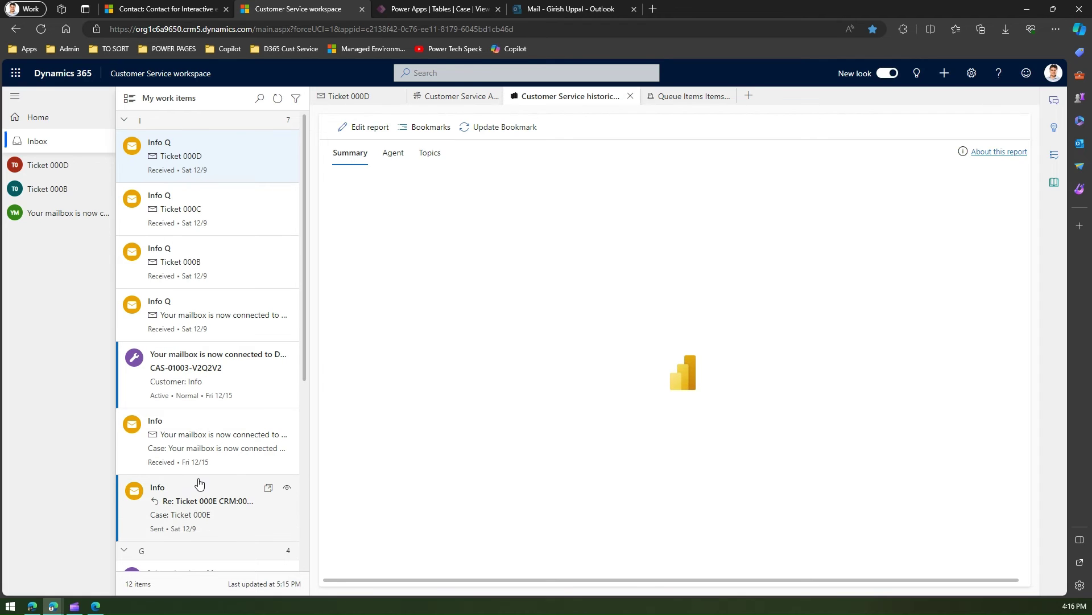
pyautogui.click(200, 503)
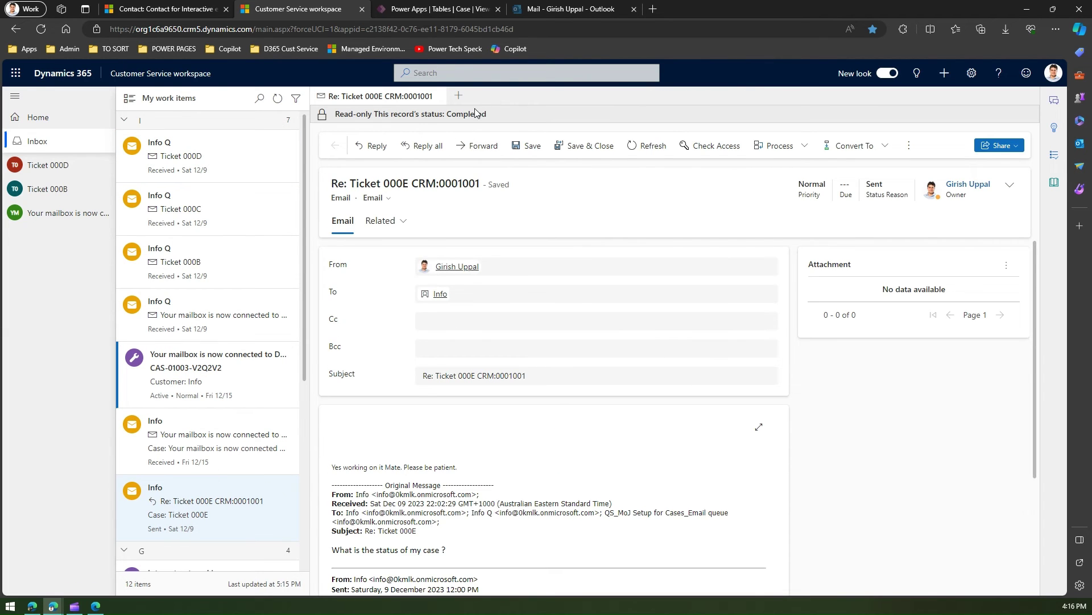
pyautogui.click(459, 95)
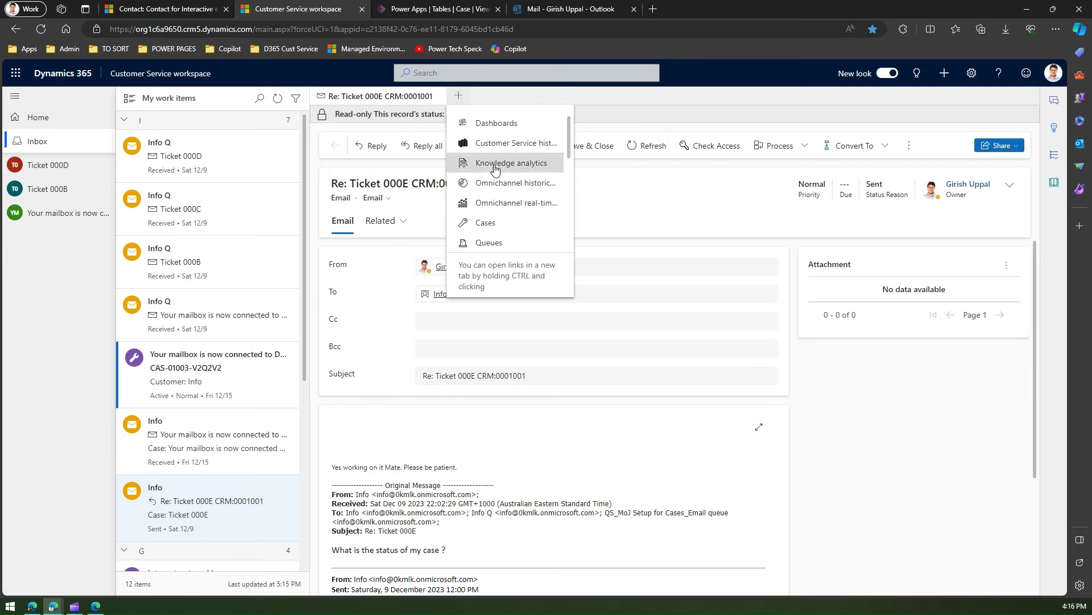
pyautogui.click(486, 224)
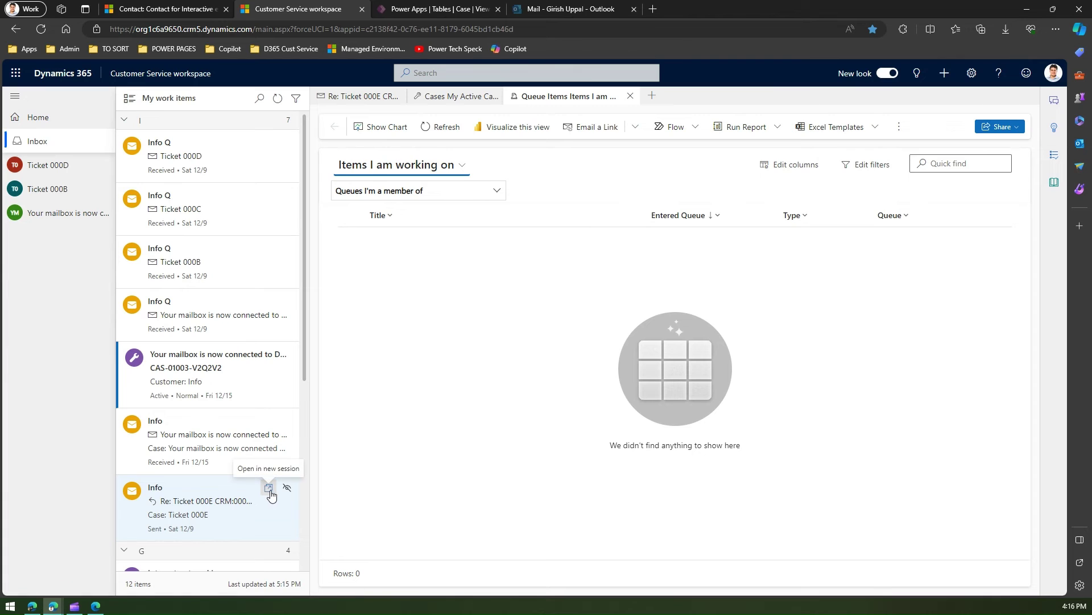
# Step: Open the Re: Ticket 000E email in a new session, check its tabs in the Inbox, and go back to the session
pyautogui.click(269, 493)
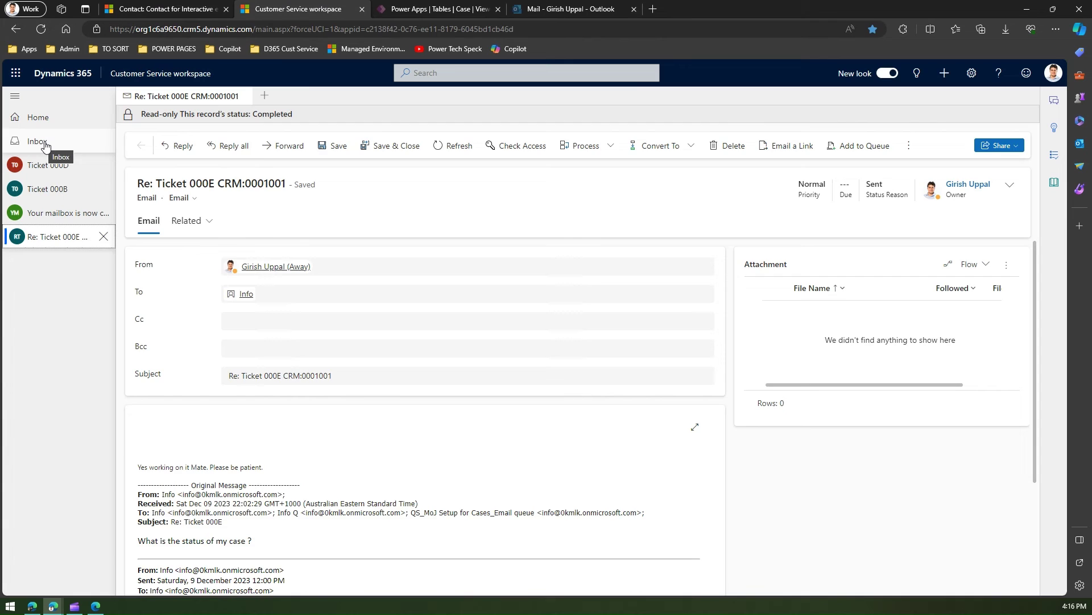
pyautogui.click(45, 142)
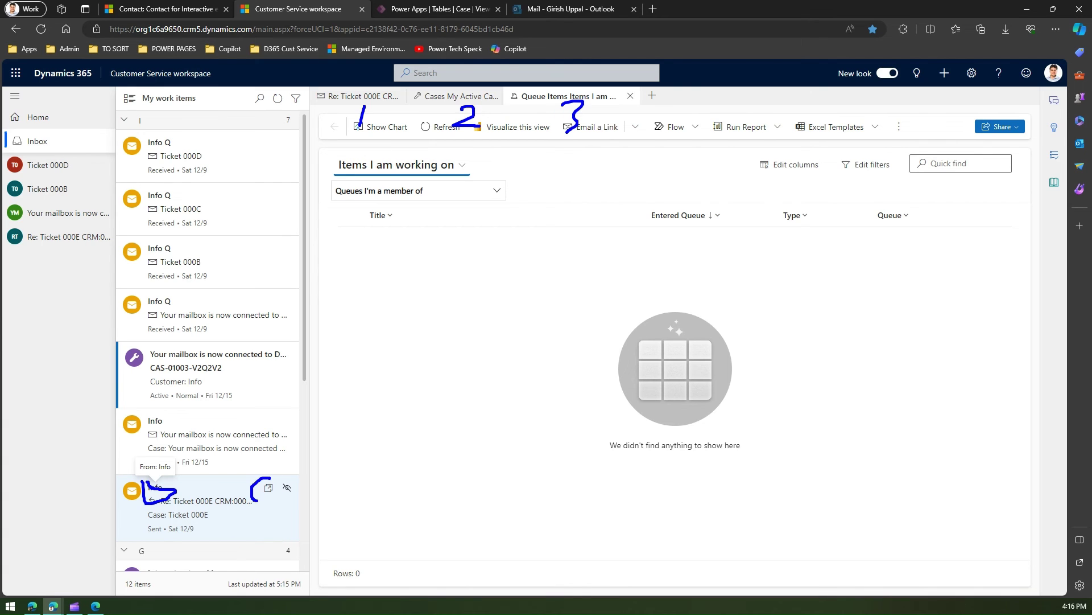
pyautogui.click(268, 489)
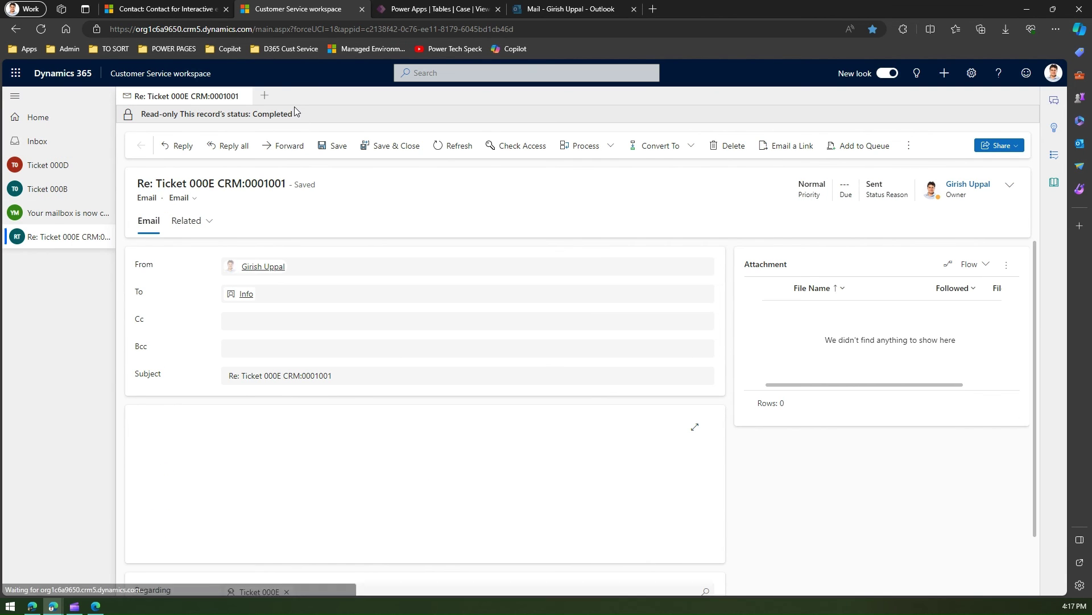
# Step: Add a Dashboards tab and a Queues tab to the Re: Ticket 000E session
pyautogui.click(264, 95)
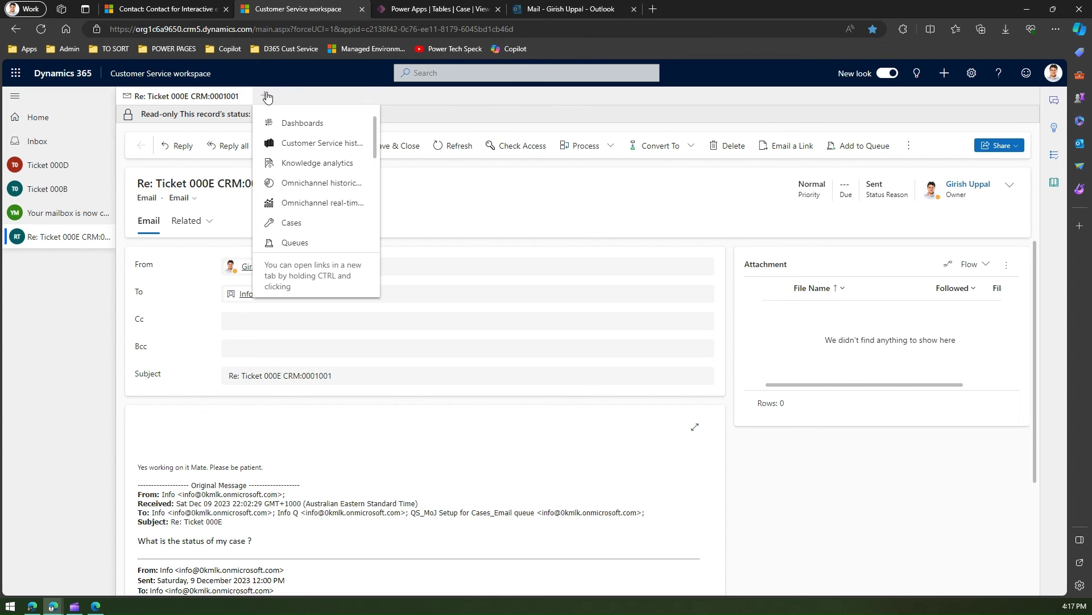
pyautogui.click(318, 123)
pyautogui.click(361, 95)
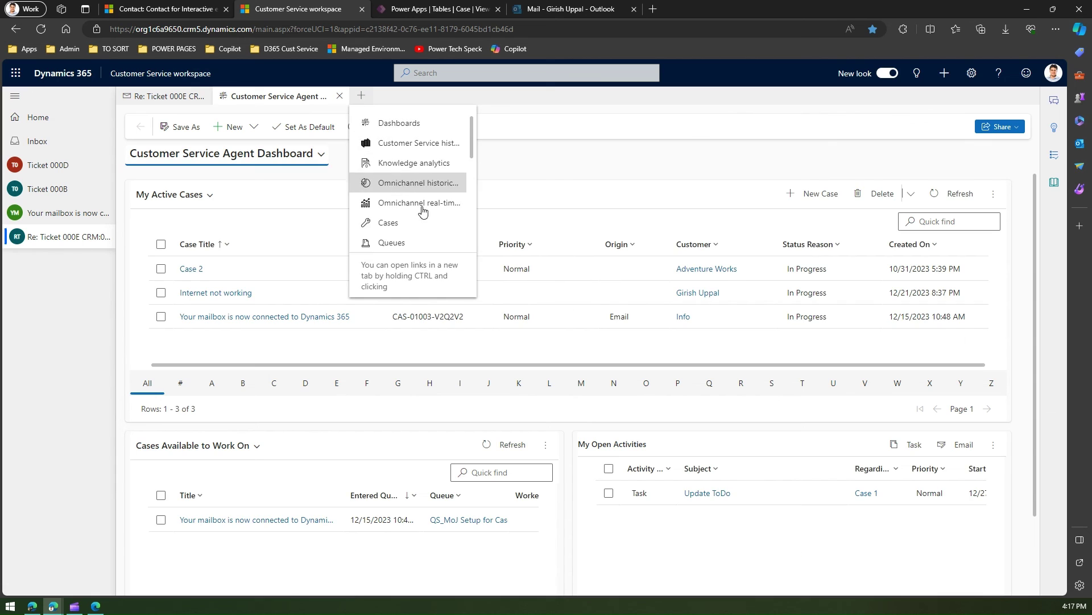
pyautogui.click(420, 243)
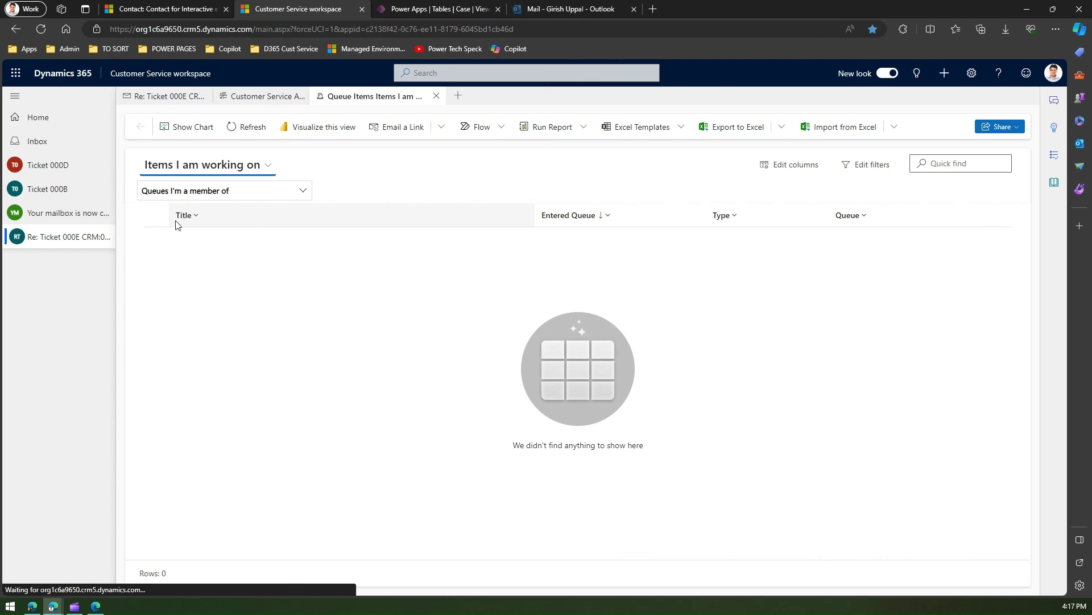
# Step: Visit the Home session, return to the Inbox, and display the Ticket 000B email
pyautogui.click(46, 127)
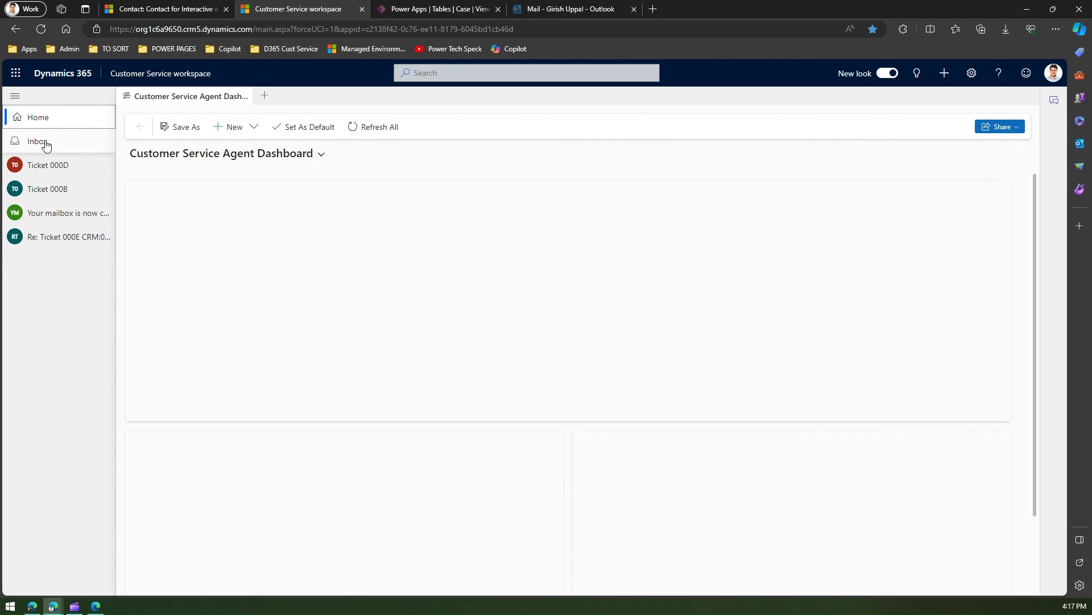
pyautogui.click(44, 143)
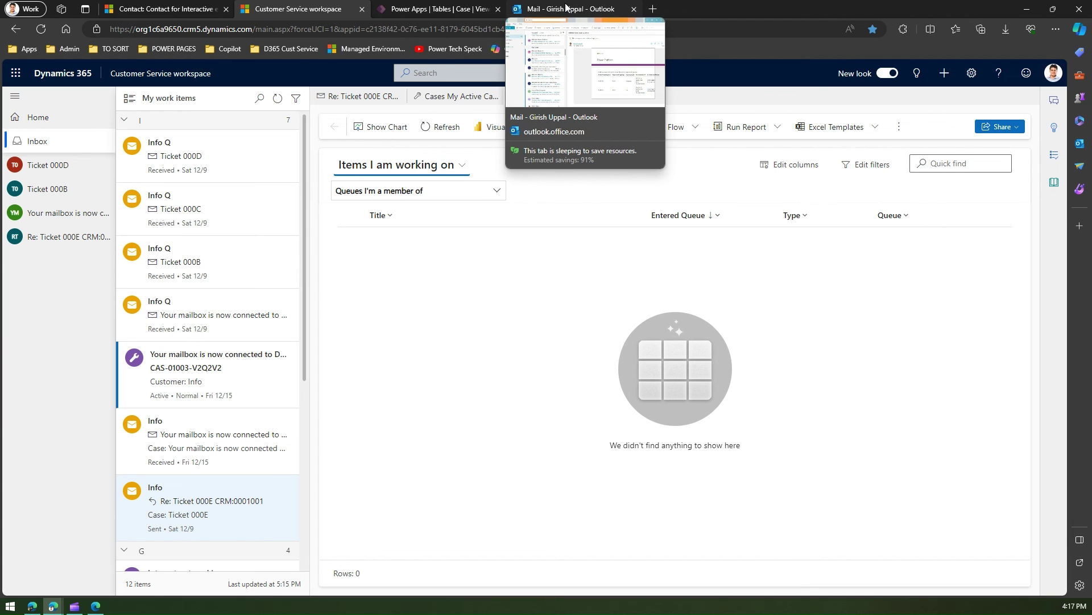
pyautogui.click(179, 272)
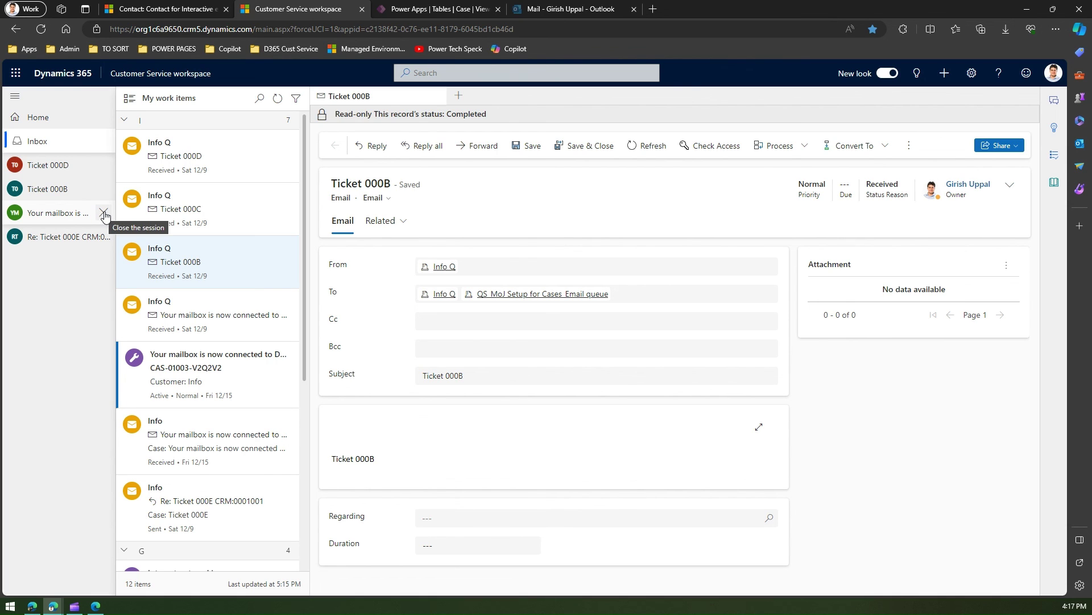
# Step: Close the mailbox-connected, Re: Ticket 000E, Ticket 000B and Ticket 000D sessions
pyautogui.click(104, 213)
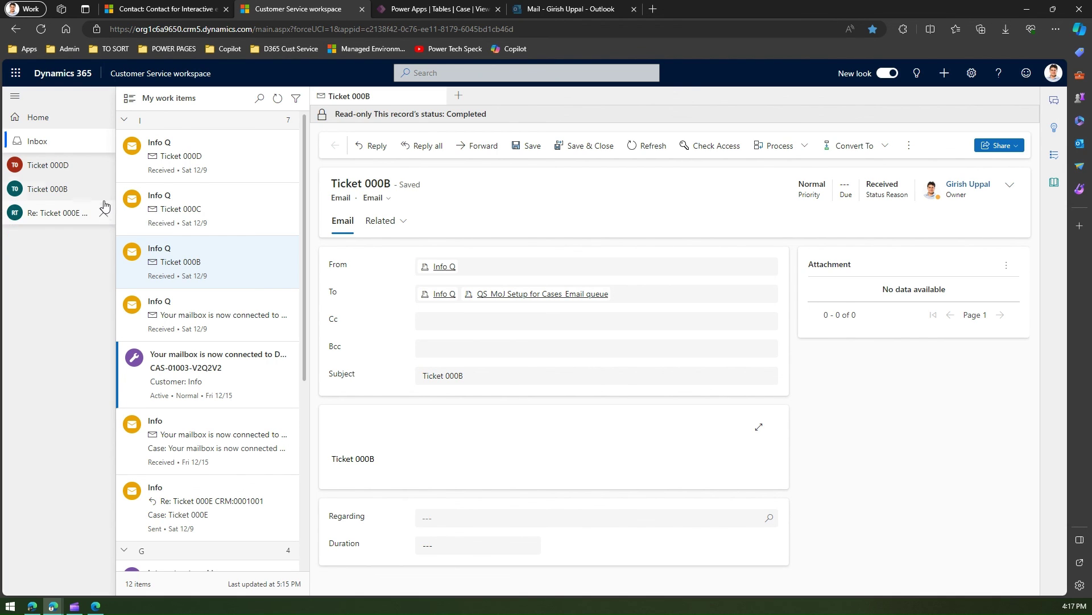
pyautogui.click(104, 189)
pyautogui.click(103, 191)
pyautogui.click(103, 165)
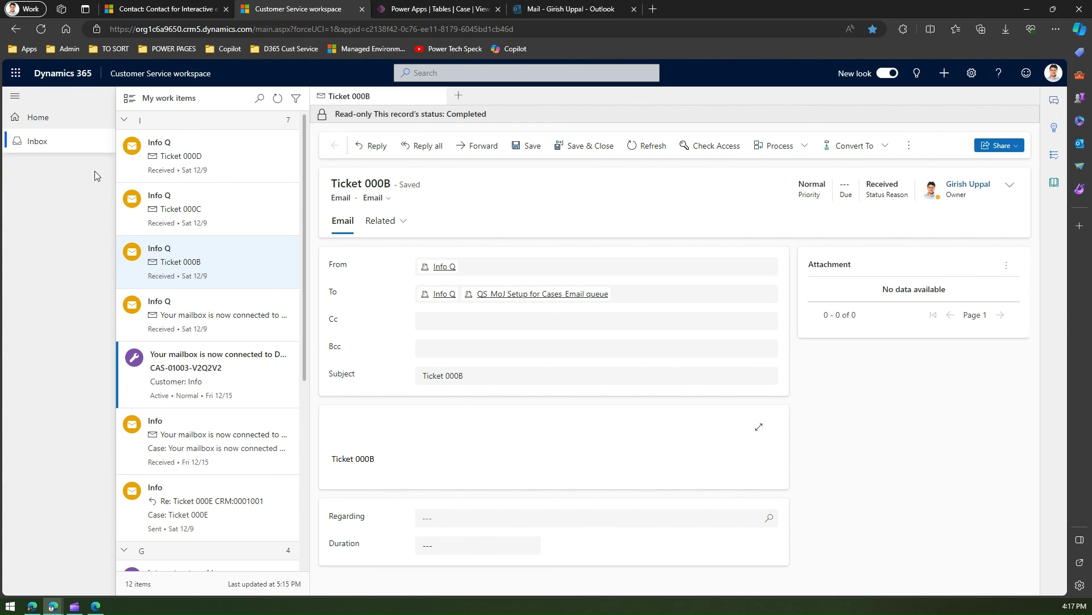
pyautogui.moveTo(38, 164)
pyautogui.mouseDown()
pyautogui.moveTo(40, 337)
pyautogui.moveTo(37, 157)
pyautogui.mouseUp()
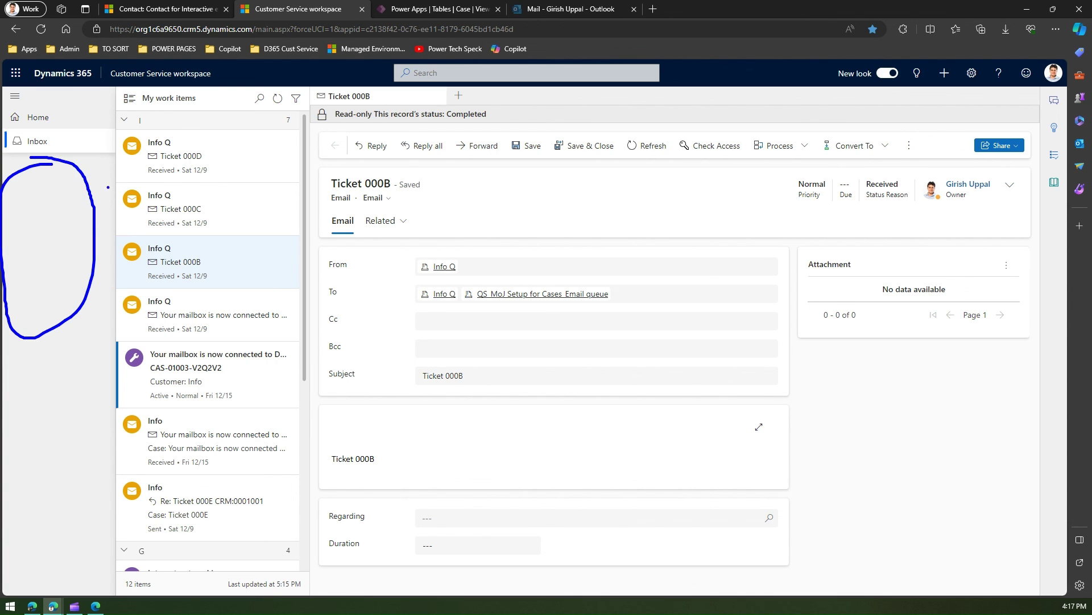
pyautogui.moveTo(128, 153)
pyautogui.mouseDown()
pyautogui.moveTo(68, 193)
pyautogui.moveTo(94, 218)
pyautogui.mouseUp()
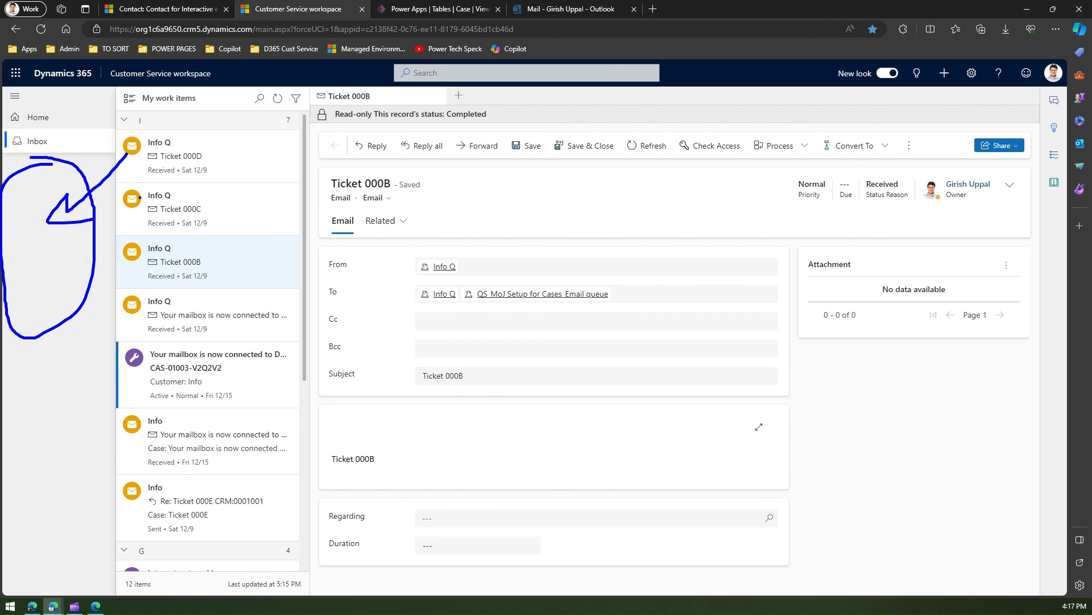
pyautogui.press('Escape')
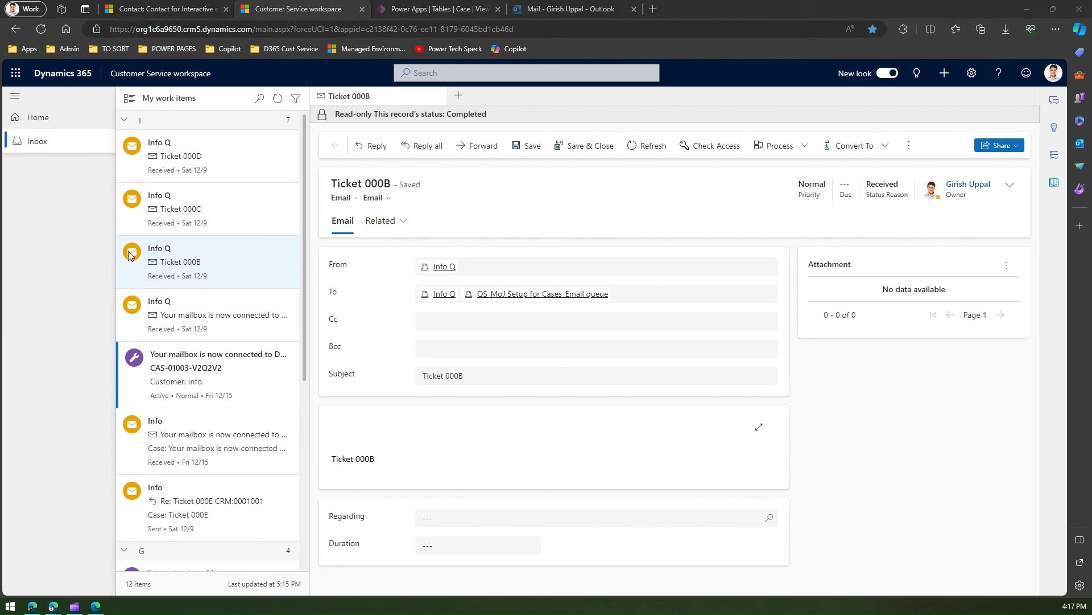
# Step: Open Info Q's mailbox-connected email and Info's Re: Ticket 000E email in separate sessions from the Inbox, and close both sessions
pyautogui.click(171, 313)
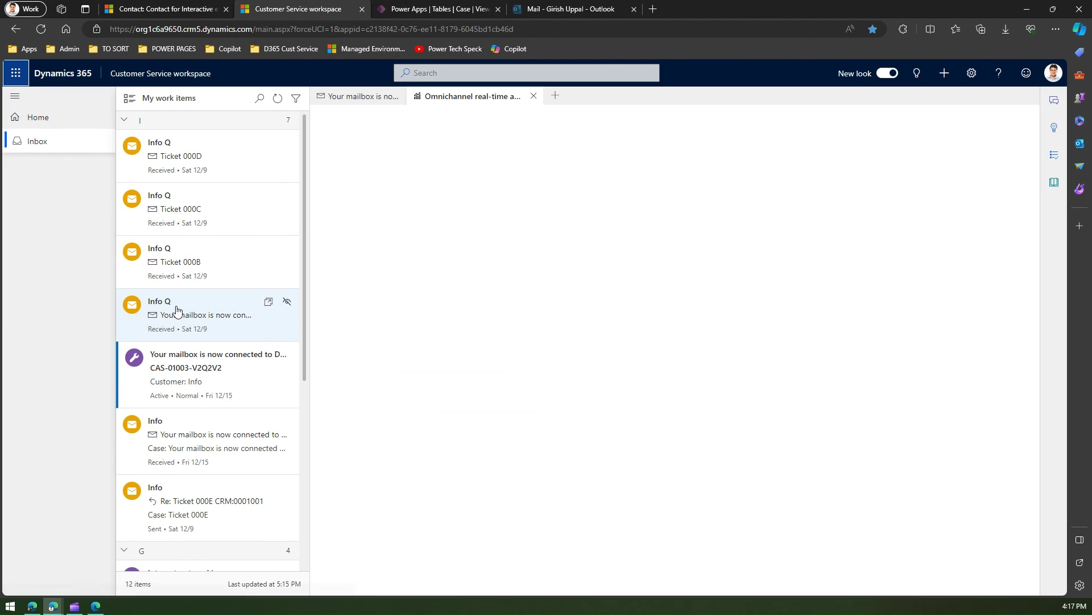
pyautogui.click(269, 302)
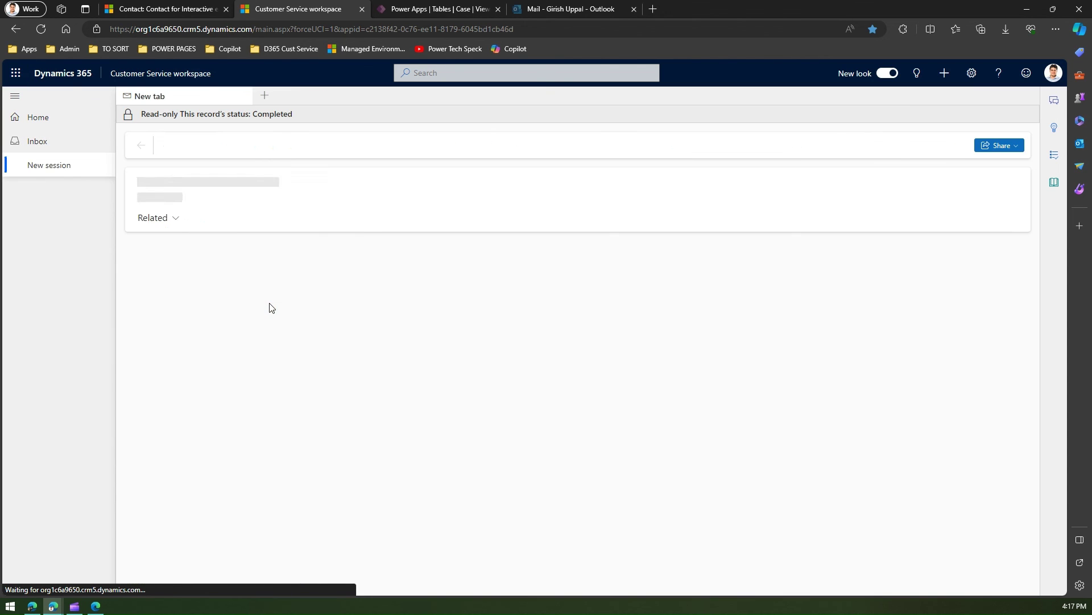
pyautogui.click(67, 146)
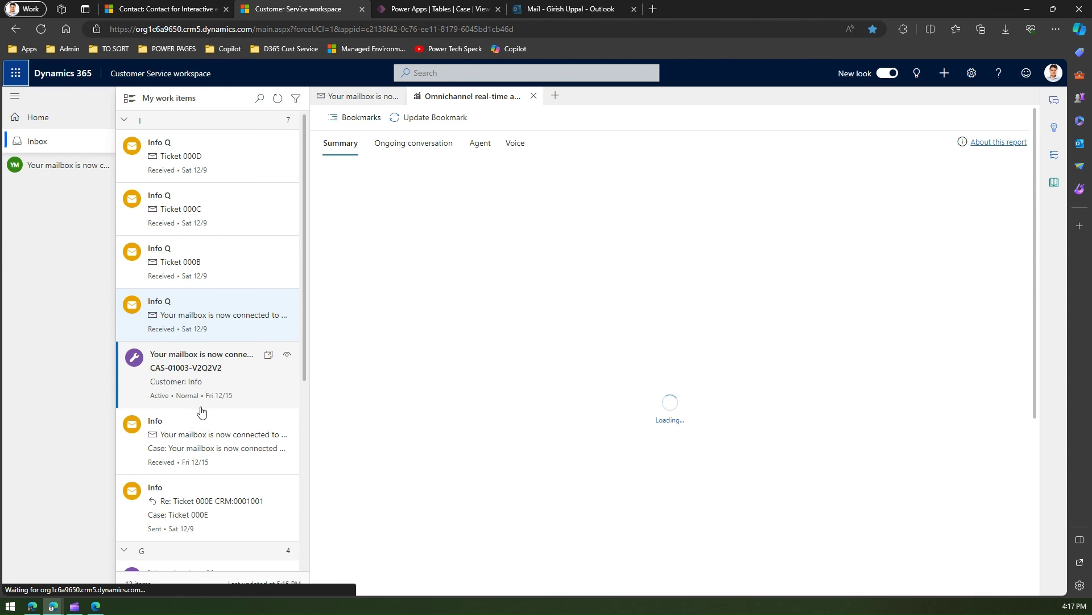
pyautogui.click(203, 503)
pyautogui.click(269, 487)
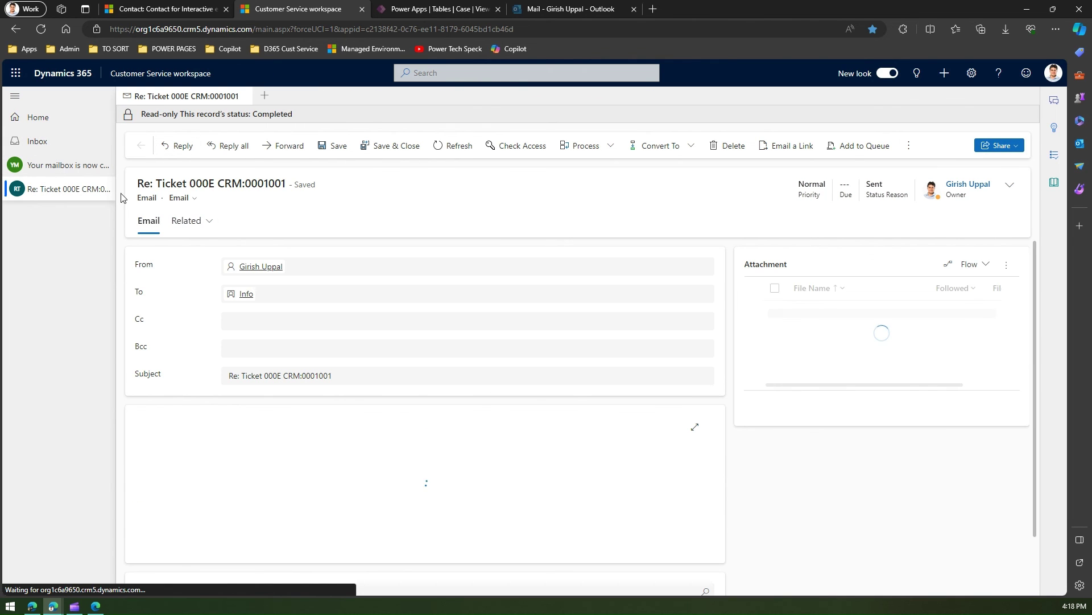
pyautogui.click(104, 189)
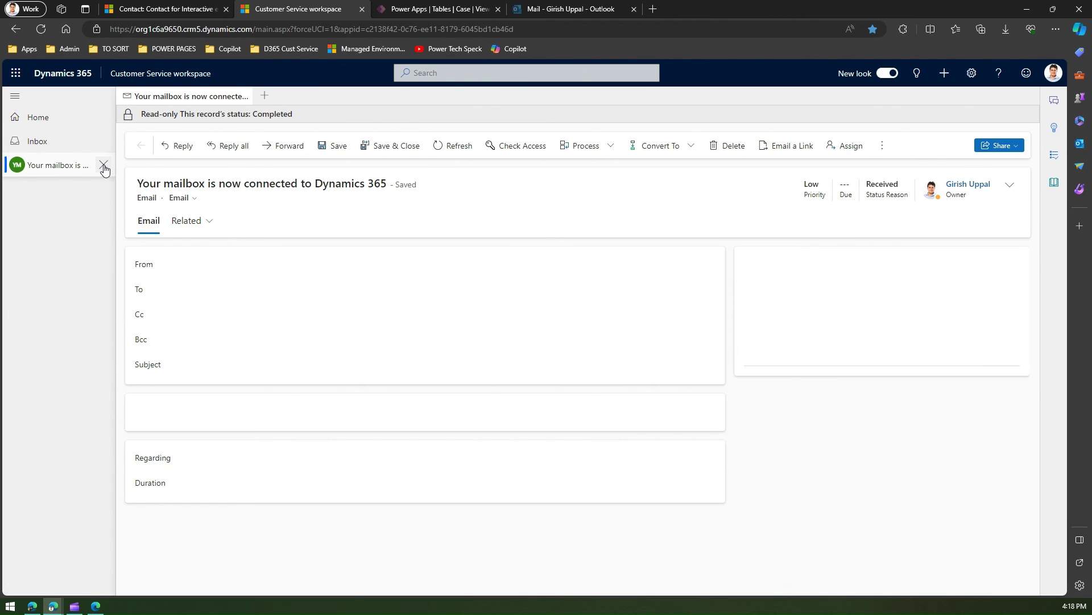
pyautogui.click(103, 165)
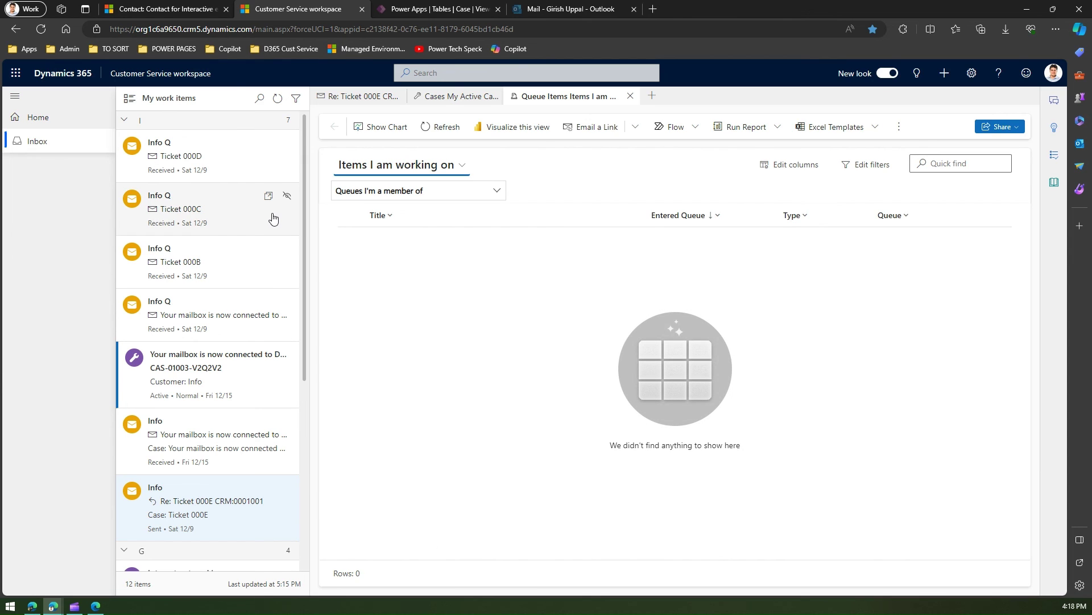